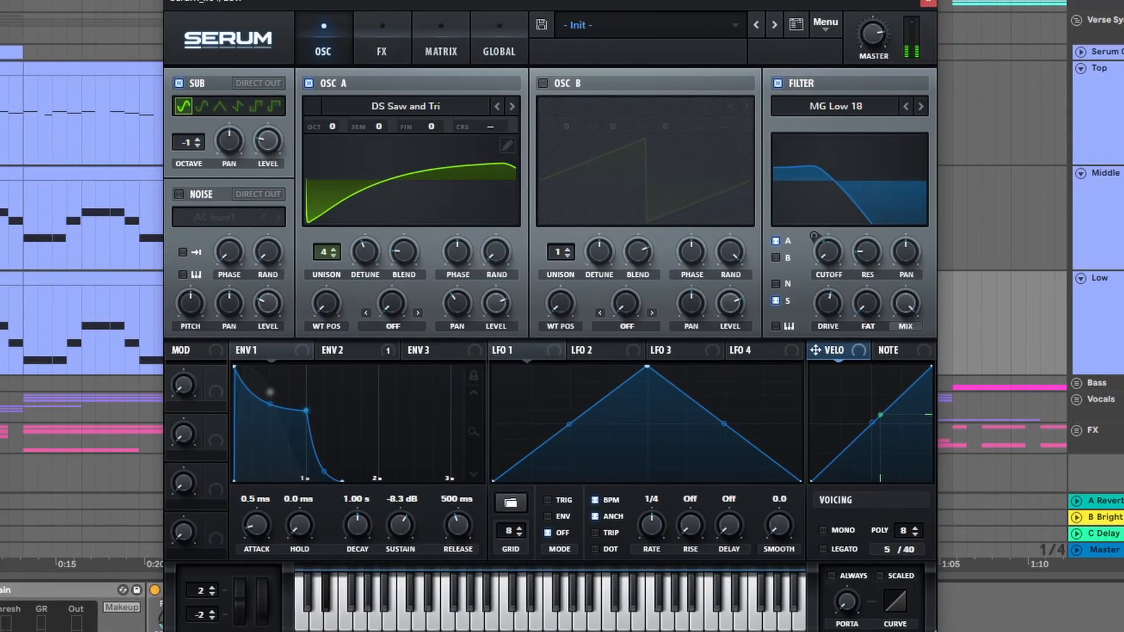
Inspect the effects rack and the modulation matrix of the Low track's Serum patch
{"action": "left_click", "coordinate": [381, 35]}
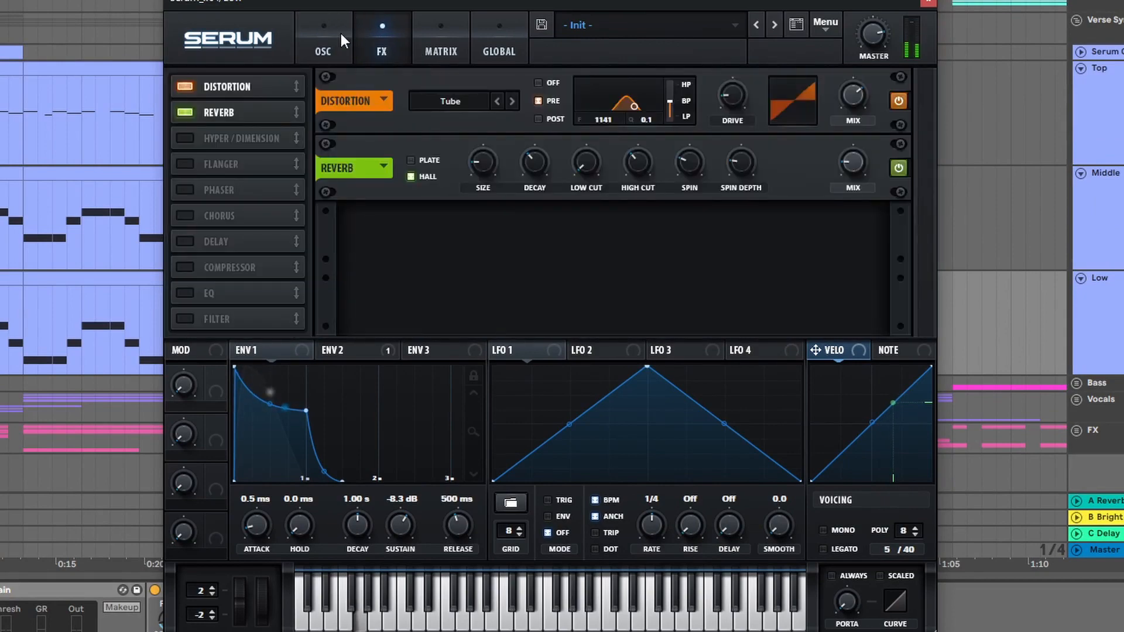
{"action": "left_click", "coordinate": [434, 27]}
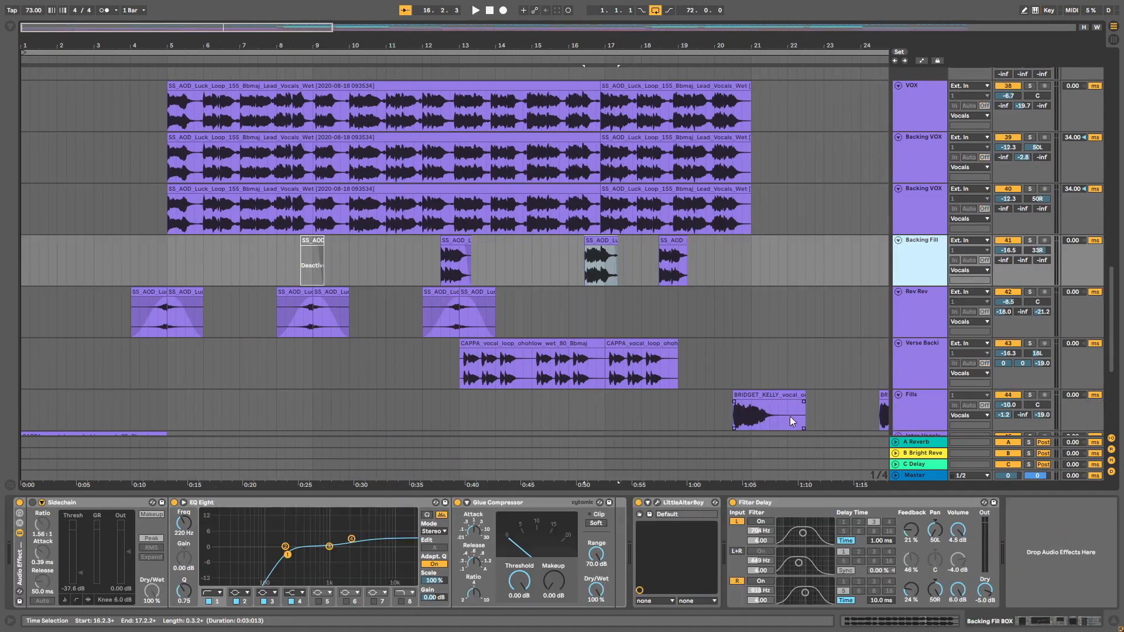
Open LittleAlterBoy on the Backing Fill track and lower its formant to -3.7
{"action": "left_click", "coordinate": [657, 503]}
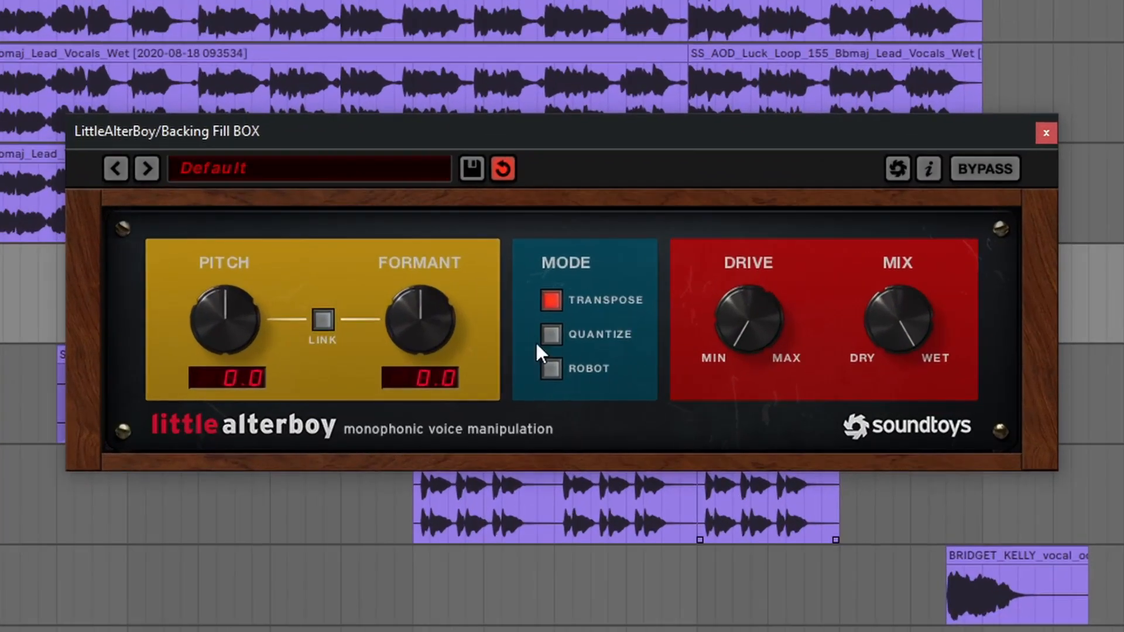
{"action": "left_click_drag", "start_coordinate": [432, 318], "coordinate": [437, 334]}
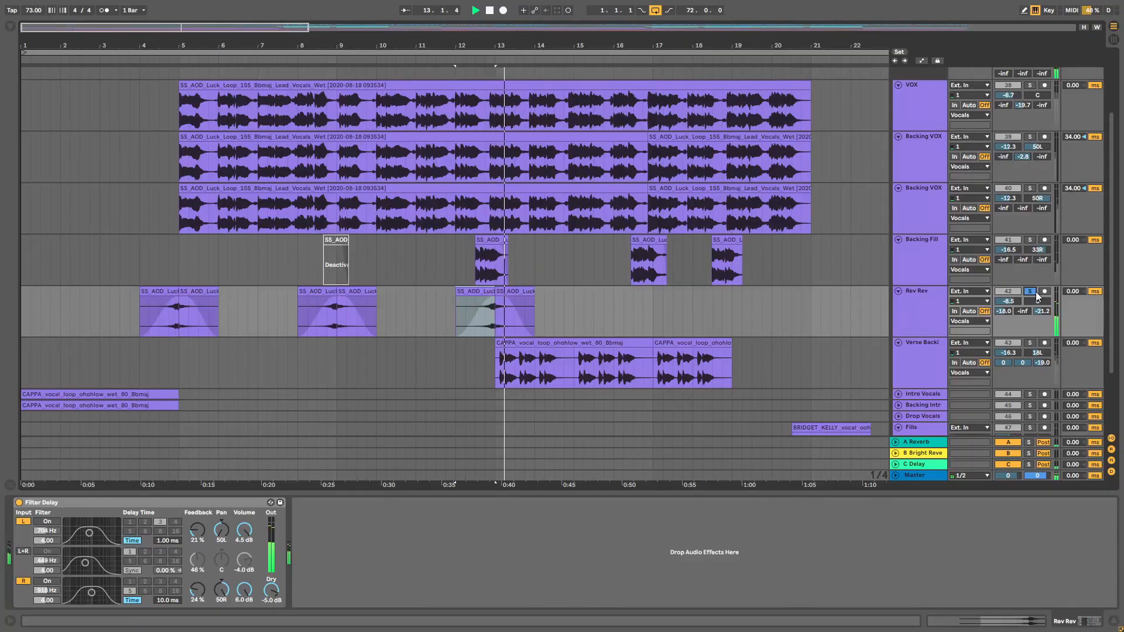
Audition in solo the Verse Backi vocals and the FX group's Long Riser, Rain and Down sweep tracks
{"action": "left_click", "coordinate": [1030, 345]}
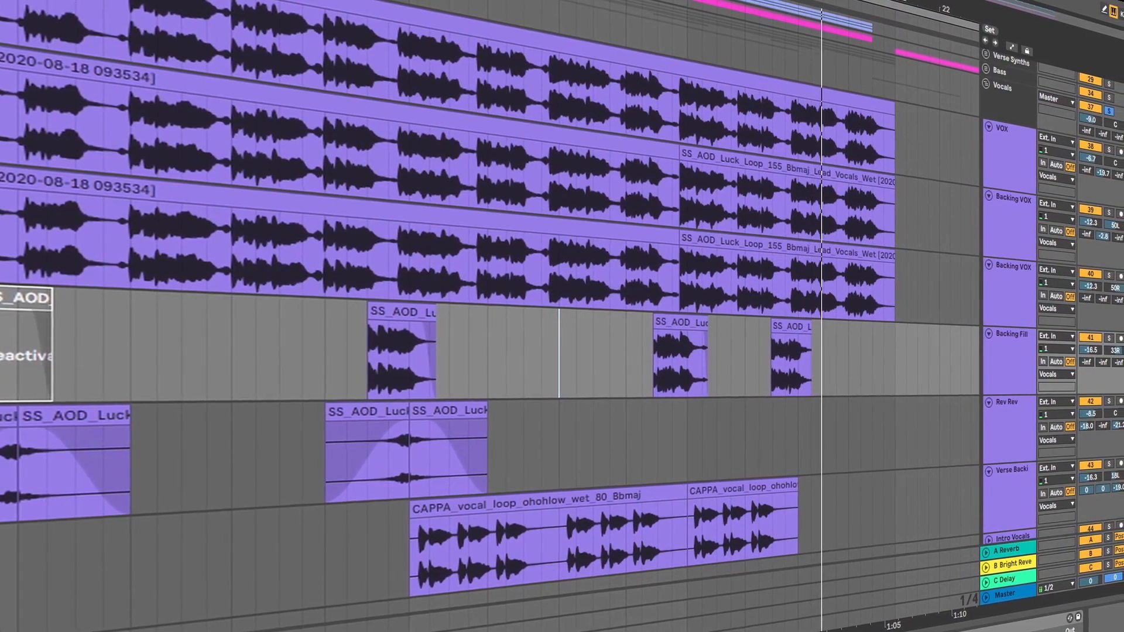
{"action": "scroll", "coordinate": [486, 316], "scroll_direction": "down", "scroll_amount": 5}
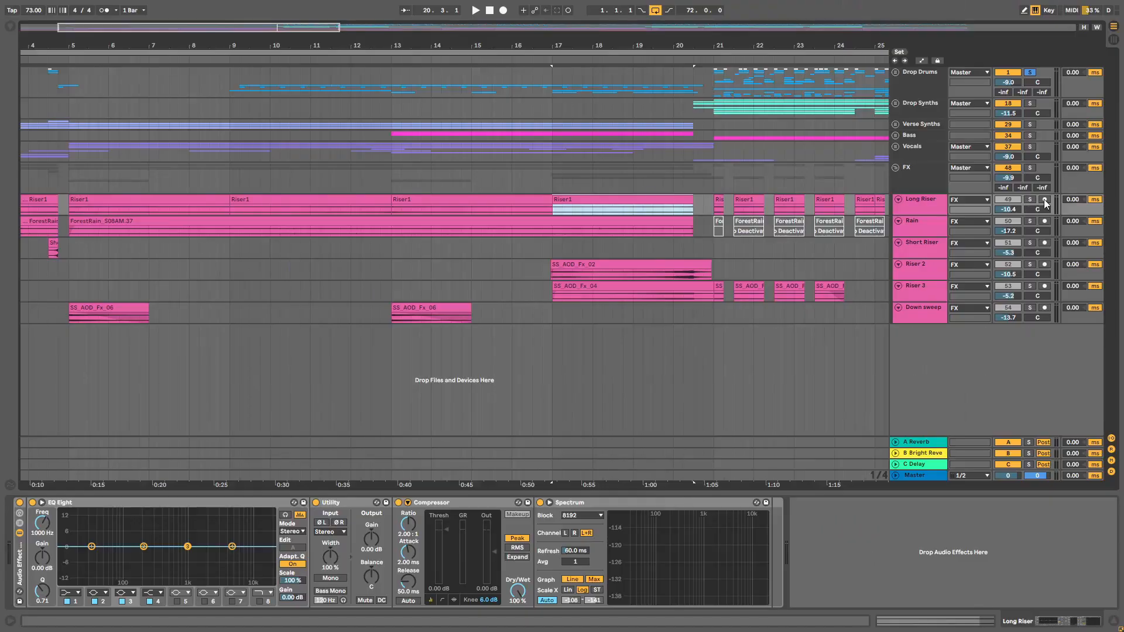
{"action": "left_click", "coordinate": [464, 202]}
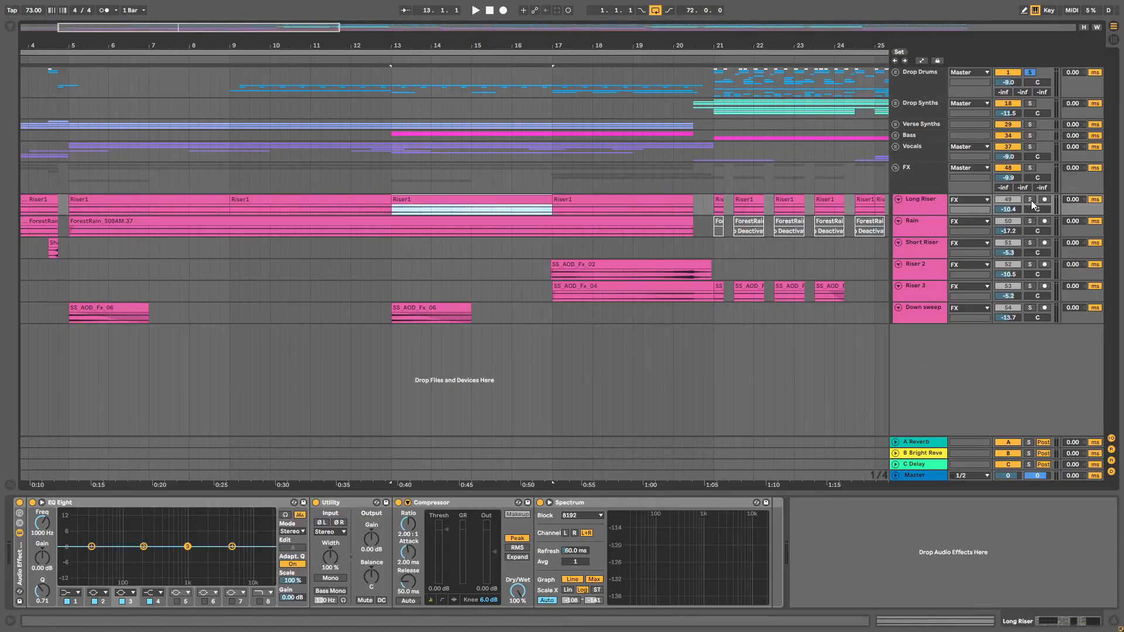
{"action": "left_click", "coordinate": [1029, 167]}
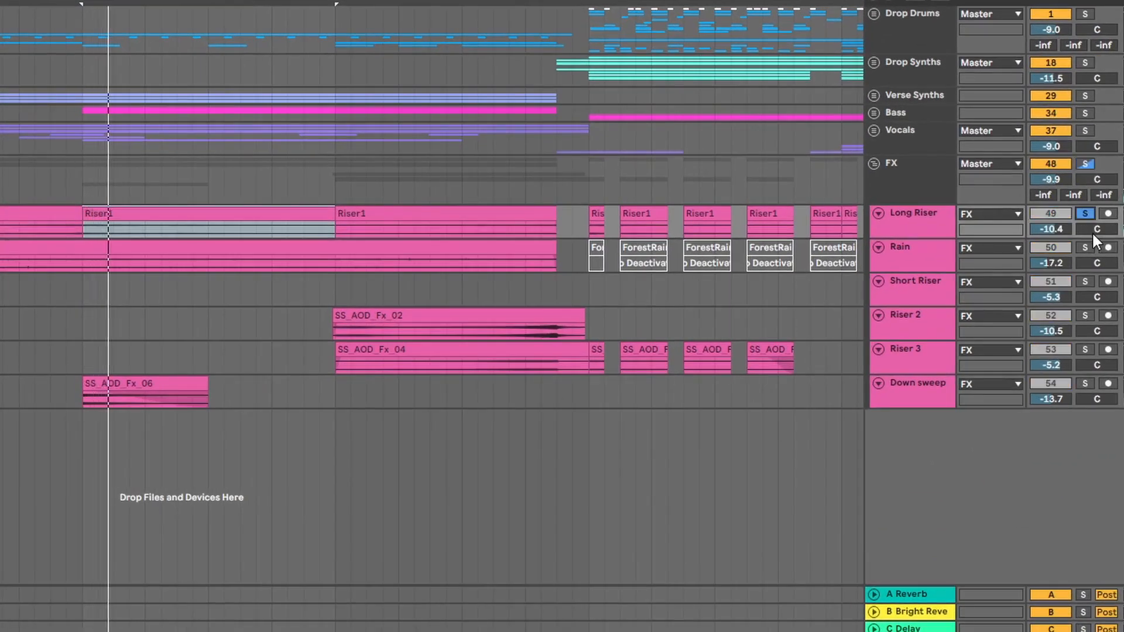
{"action": "left_click", "coordinate": [1085, 247]}
{"action": "left_click", "coordinate": [1086, 382]}
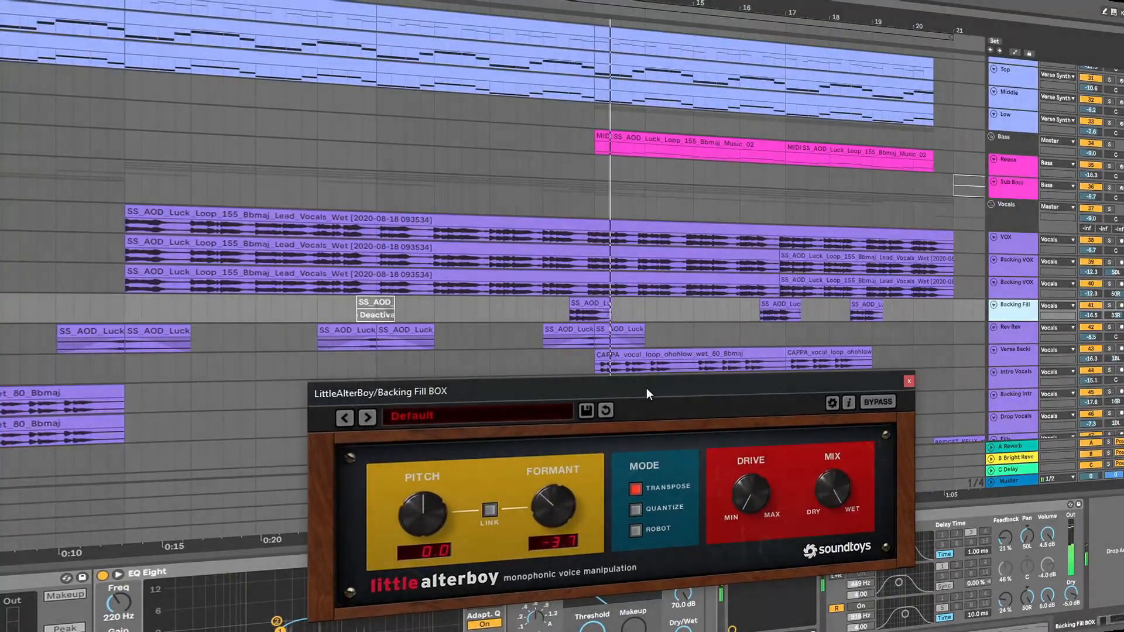
Close the LittleAlterBoy window and inspect the Serum patch on the Reece bass track
{"action": "left_click", "coordinate": [907, 369]}
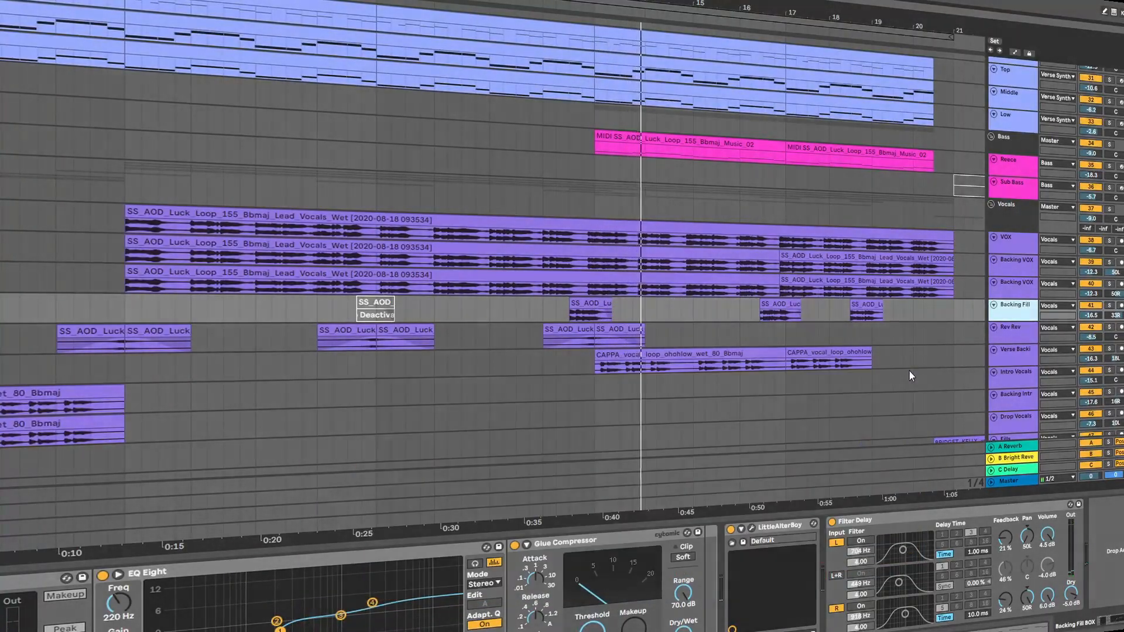
{"action": "left_click", "coordinate": [1011, 171]}
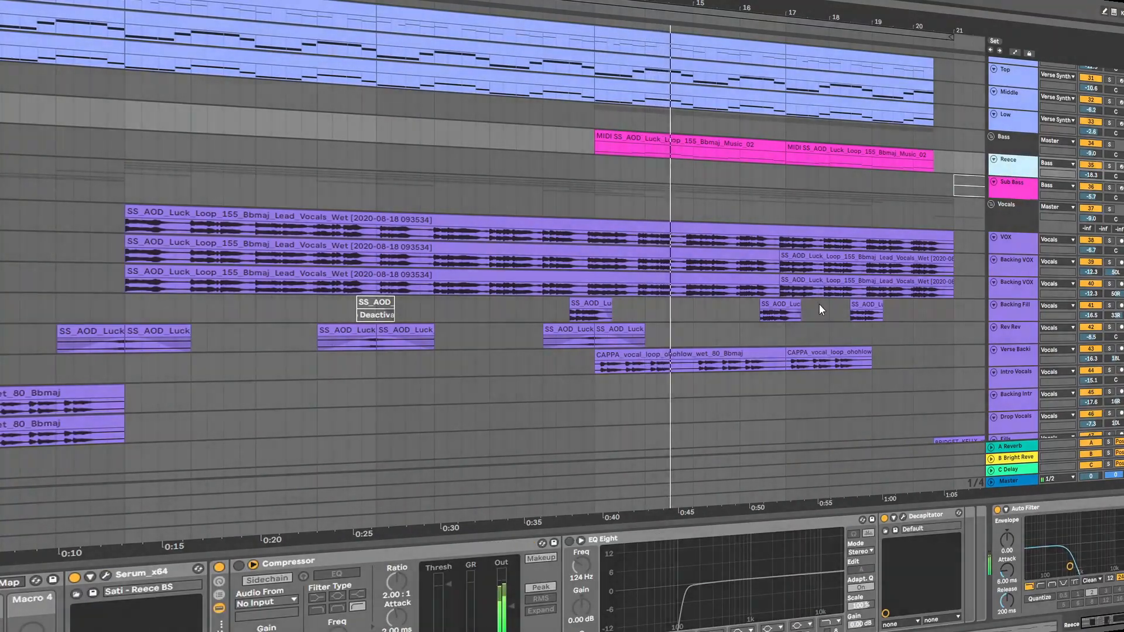
{"action": "left_click", "coordinate": [107, 576]}
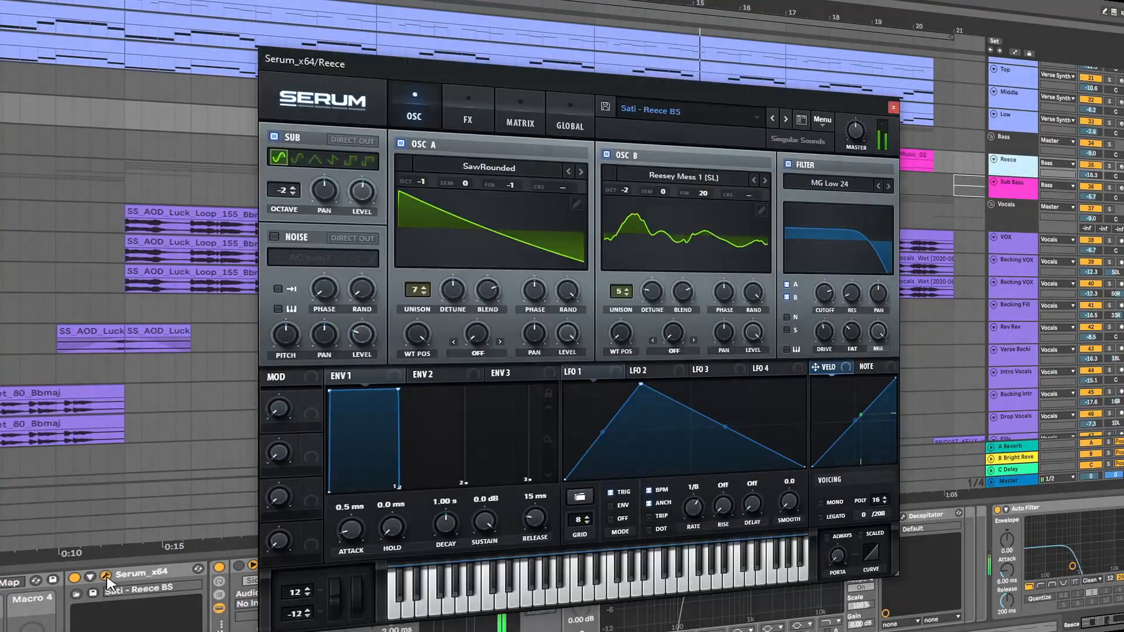
{"action": "left_click_drag", "start_coordinate": [655, 87], "coordinate": [659, 90]}
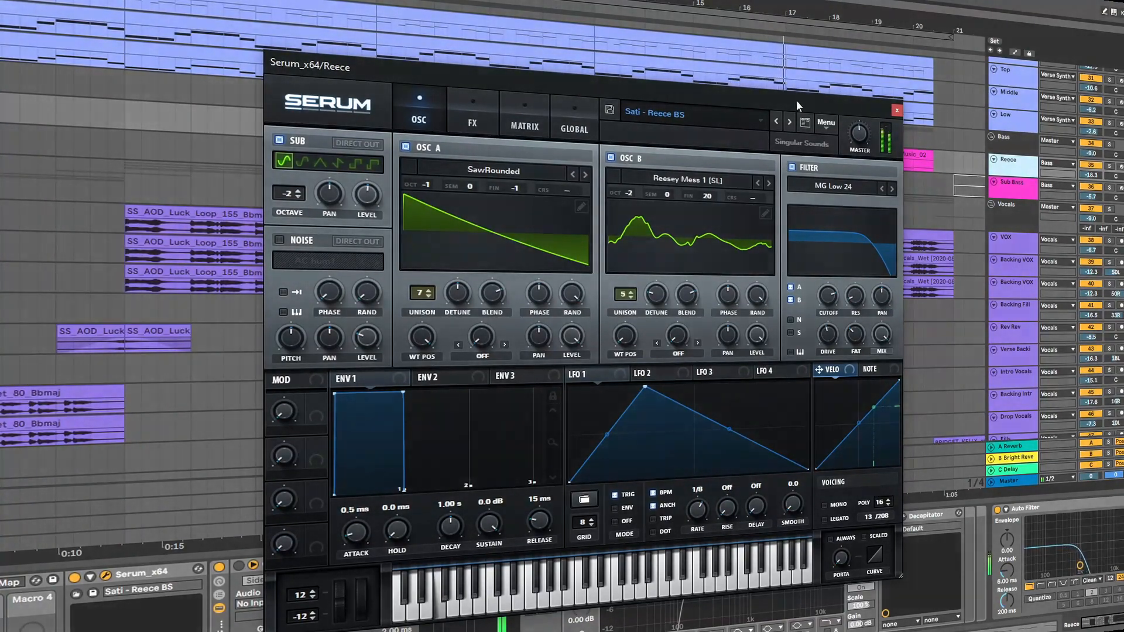
{"action": "left_click", "coordinate": [896, 111]}
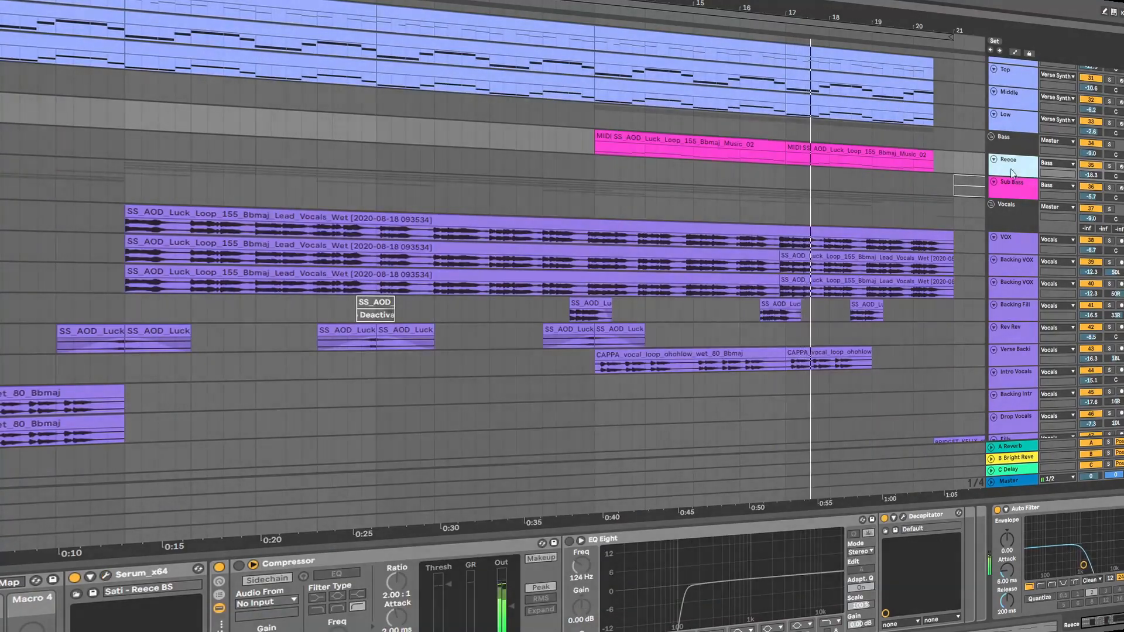
Inspect the Serum noise patch on the White Noise track in the Drop Synths group and close its window
{"action": "scroll", "coordinate": [1116, 426], "scroll_direction": "up", "scroll_amount": 10}
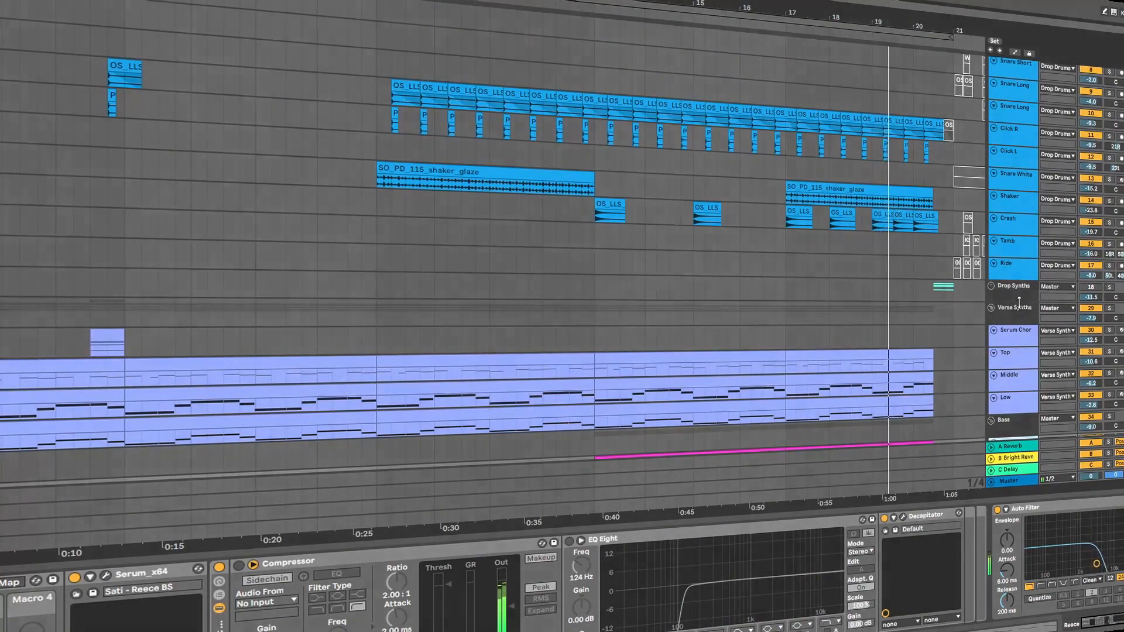
{"action": "scroll", "coordinate": [1025, 316], "scroll_direction": "down", "scroll_amount": 6}
{"action": "scroll", "coordinate": [1035, 334], "scroll_direction": "down", "scroll_amount": 5}
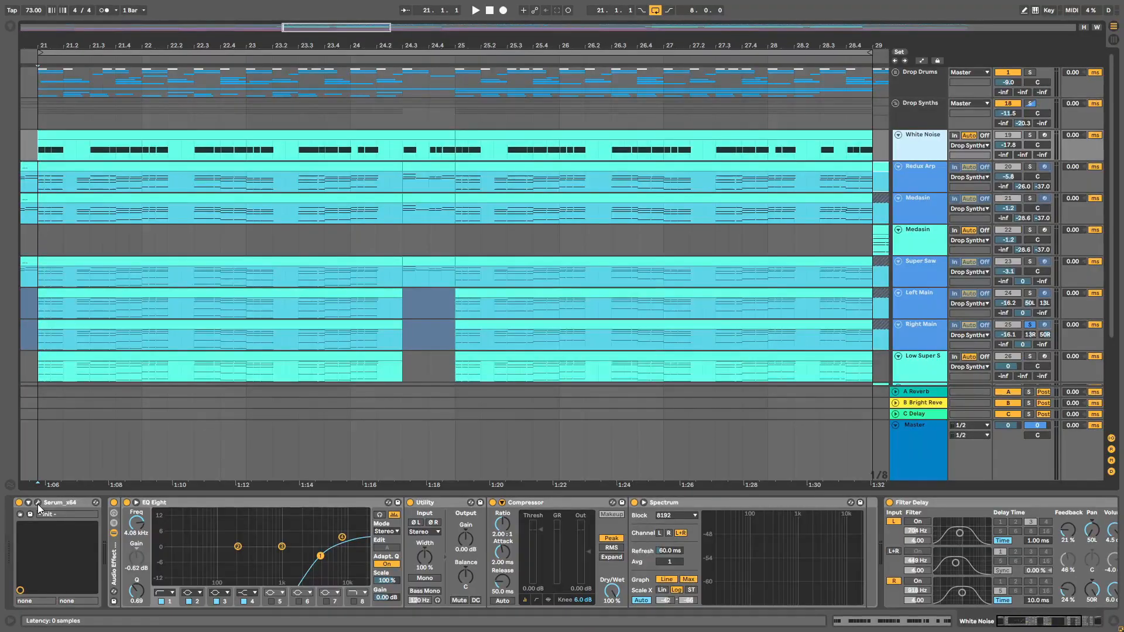
{"action": "left_click", "coordinate": [38, 502]}
{"action": "left_click_drag", "start_coordinate": [432, 124], "coordinate": [509, 120]}
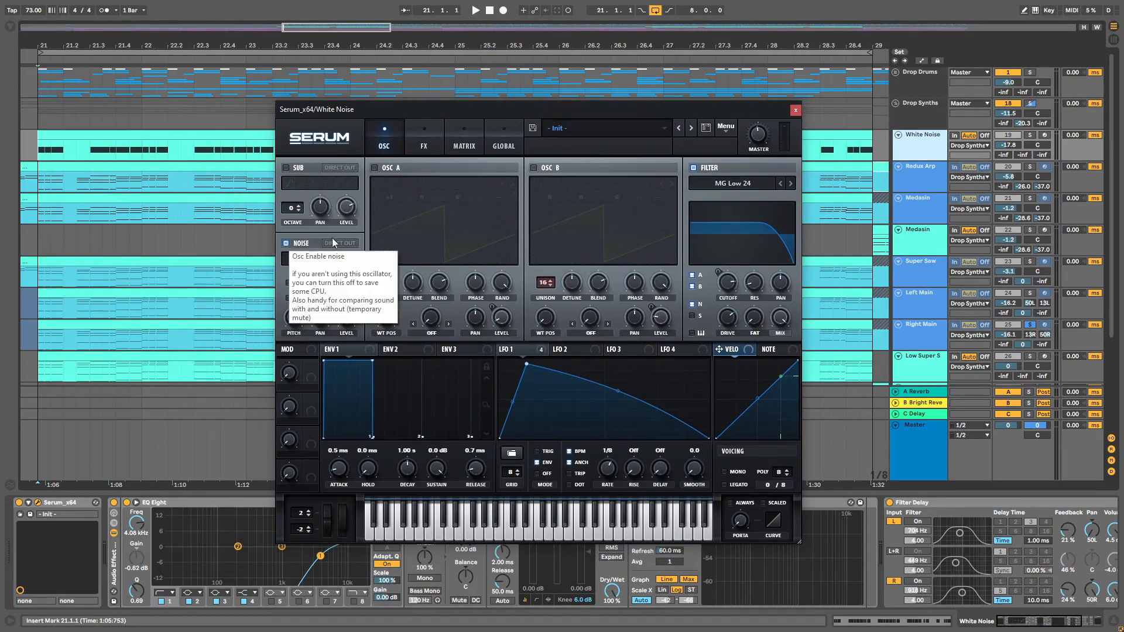
{"action": "left_click", "coordinate": [795, 110]}
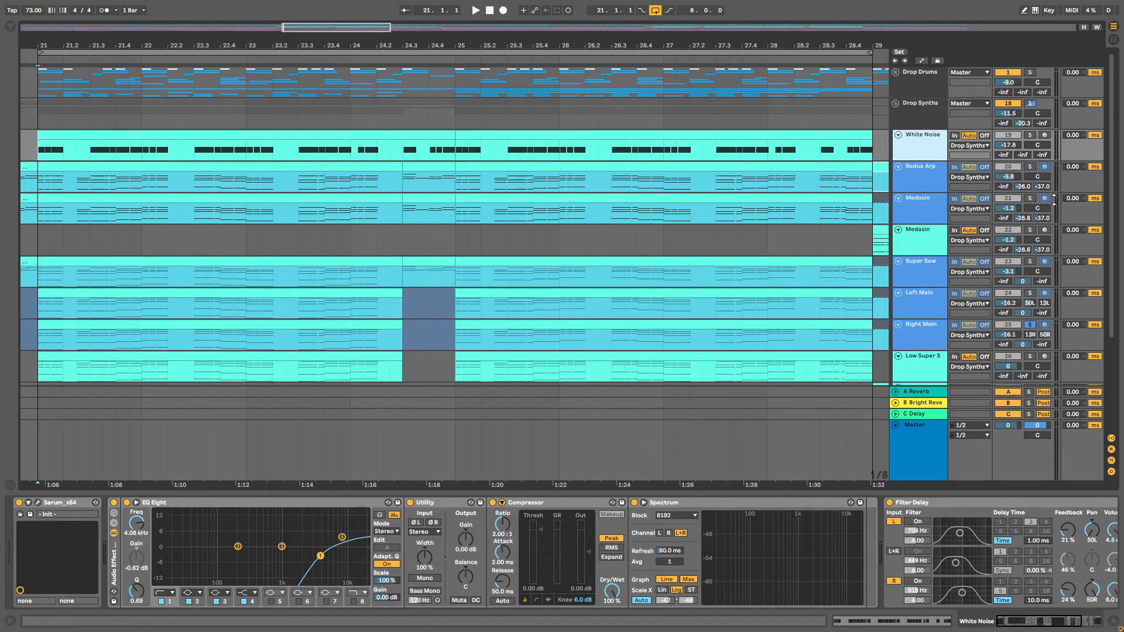
Play the drop from bar 21 and solo the Redux Arp, upper Medasin and Super Saw tracks one after another
{"action": "key", "text": "space"}
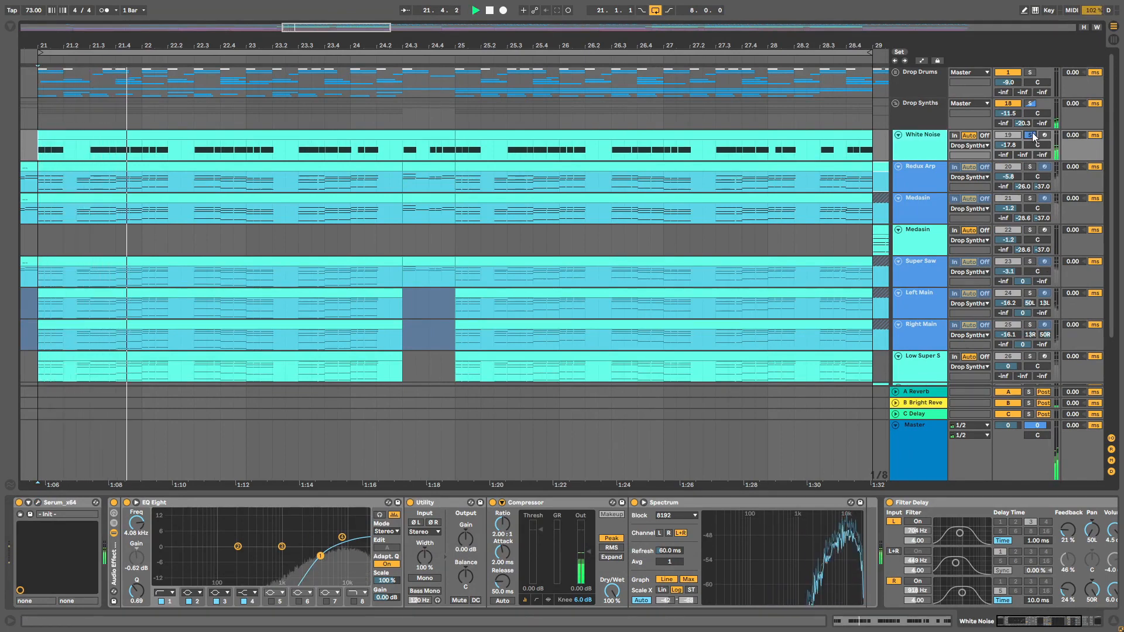
{"action": "left_click", "coordinate": [1031, 167]}
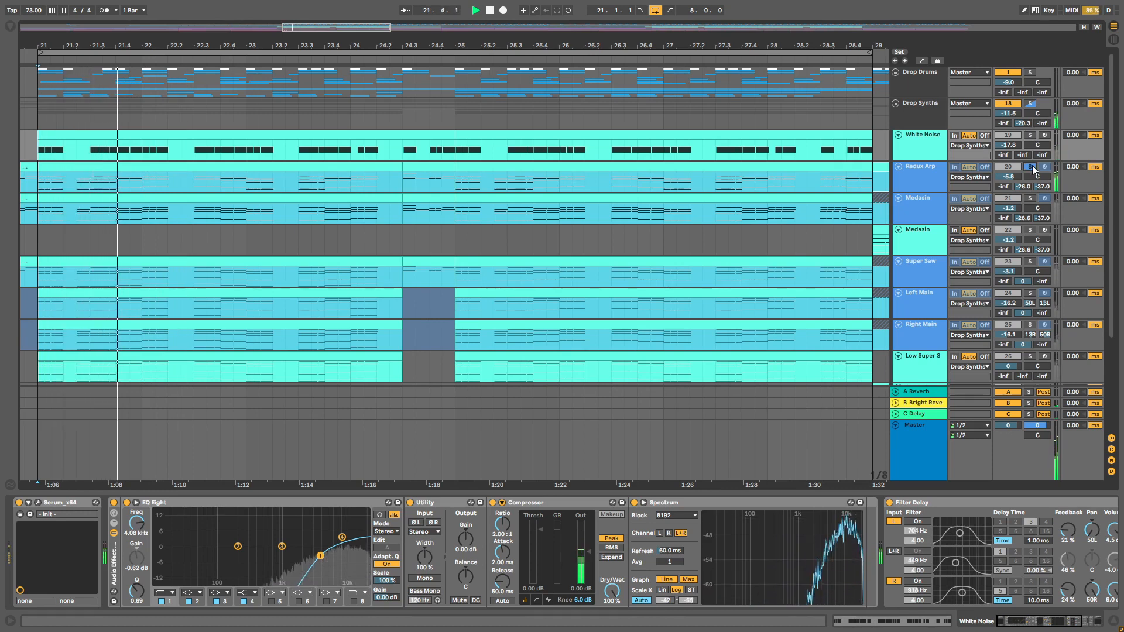
{"action": "left_click", "coordinate": [1030, 197]}
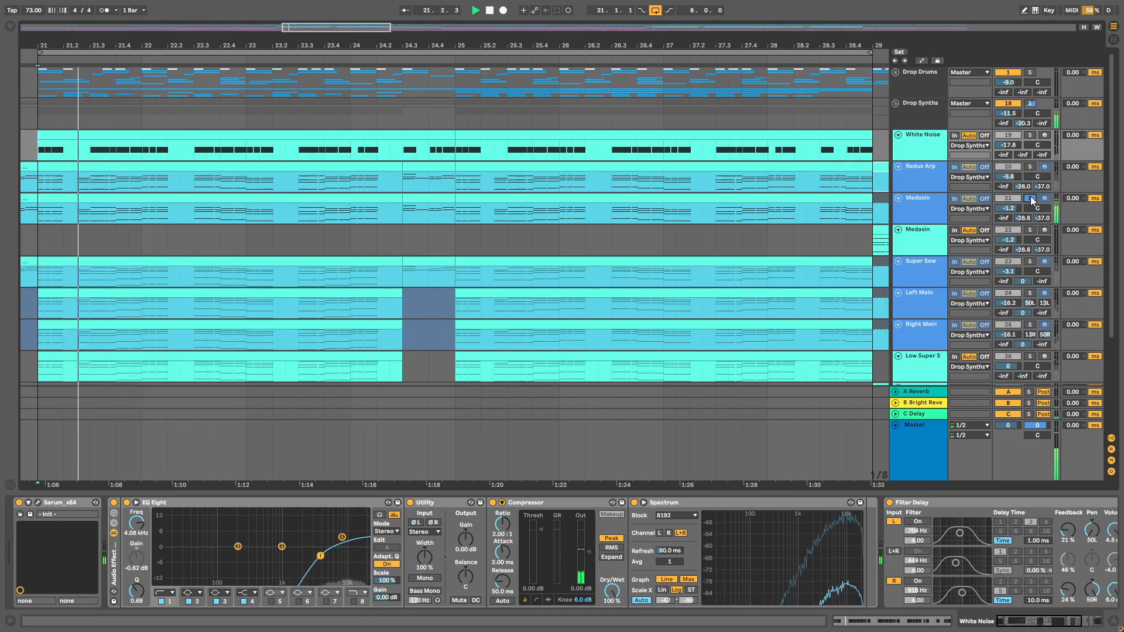
{"action": "left_click", "coordinate": [1029, 261]}
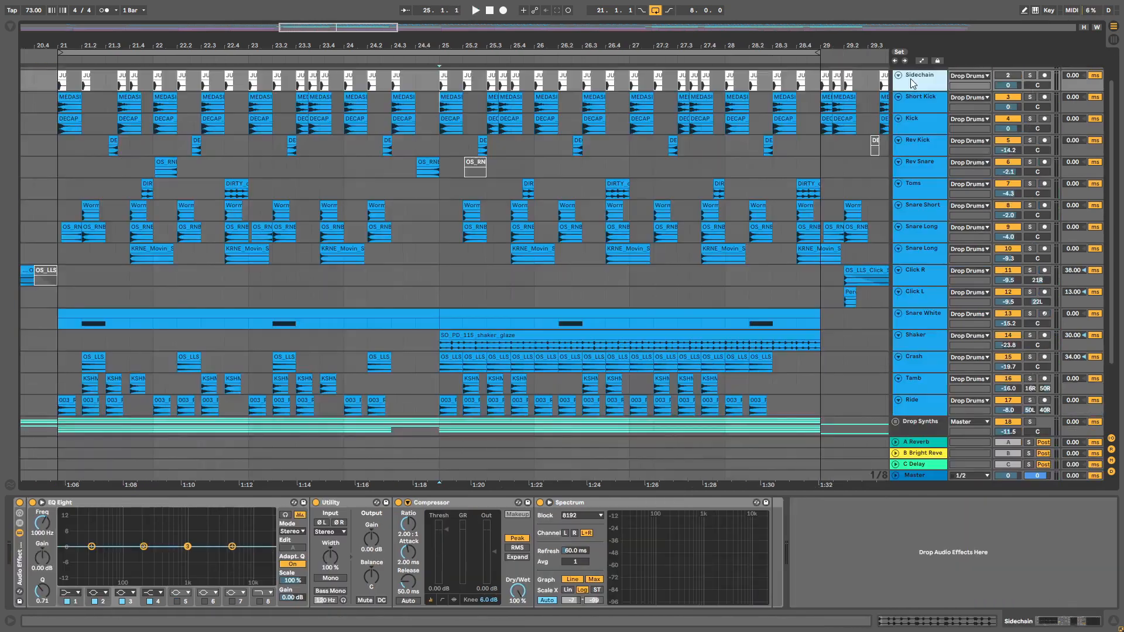
Step through the drop drum tracks from Sidechain to the second Snare Long to examine their effect chains, and play the section
{"action": "left_click", "coordinate": [911, 78]}
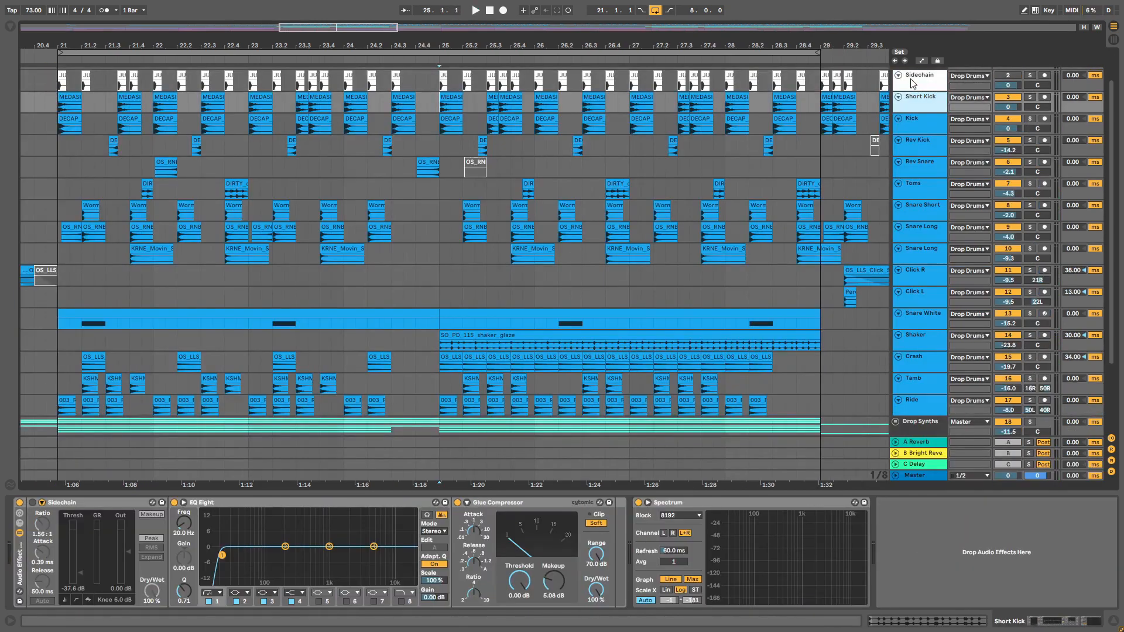
{"action": "key", "text": "Down"}
{"action": "key", "text": "Down"}
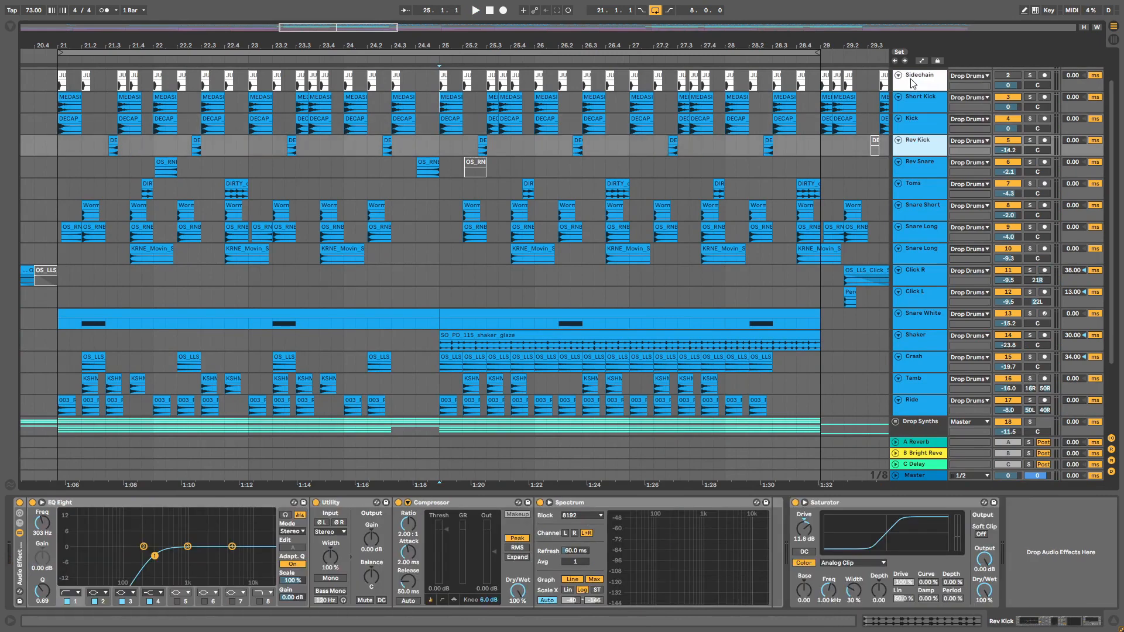
{"action": "key", "text": "Down"}
{"action": "key", "text": "Down"}
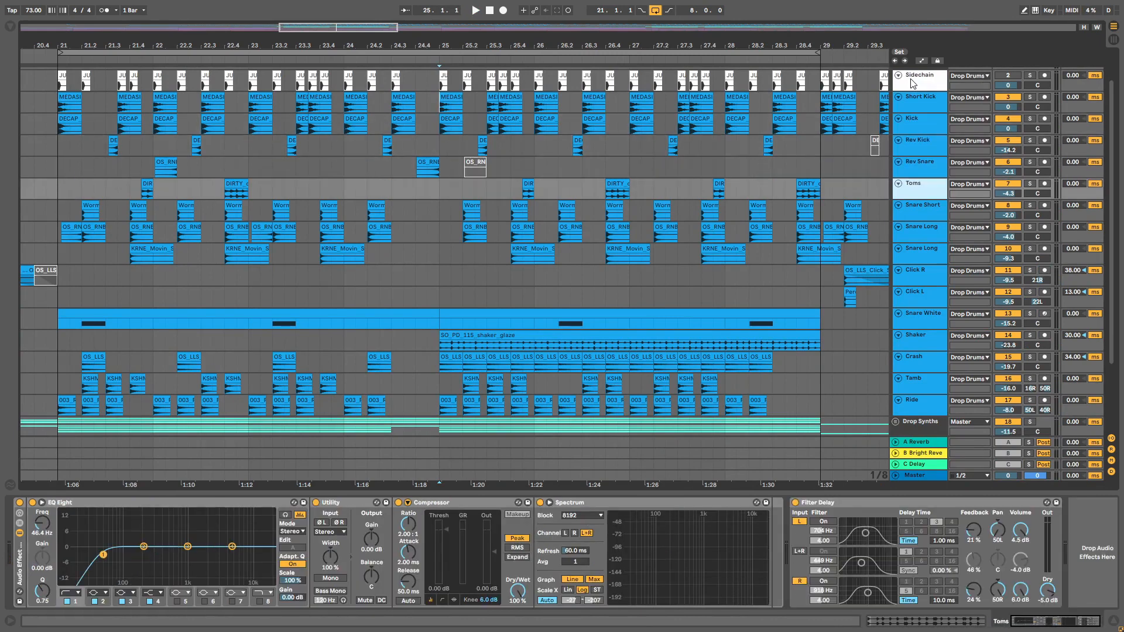
{"action": "key", "text": "Down"}
{"action": "key", "text": "Down"}
{"action": "key", "text": "Down"}
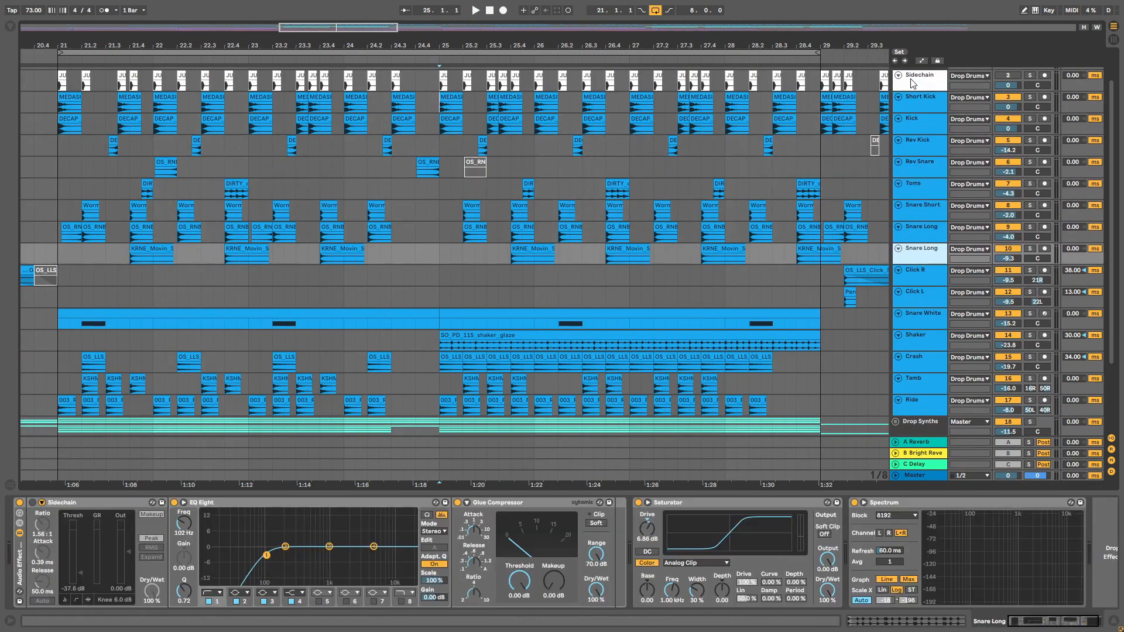
{"action": "key", "text": "space"}
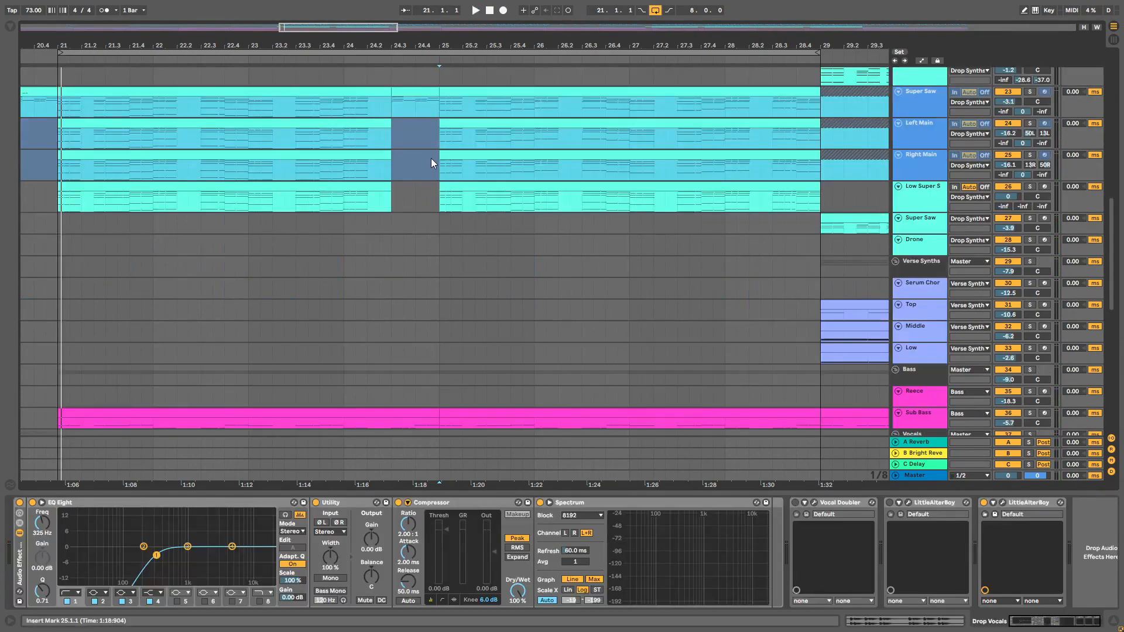
Enlarge the Backing Intr and Drop Vocals tracks together and play the arrangement from bar 25
{"action": "left_click", "coordinate": [445, 169]}
{"action": "scroll", "coordinate": [445, 169], "scroll_direction": "down", "scroll_amount": 5}
{"action": "scroll", "coordinate": [445, 169], "scroll_direction": "down", "scroll_amount": 3}
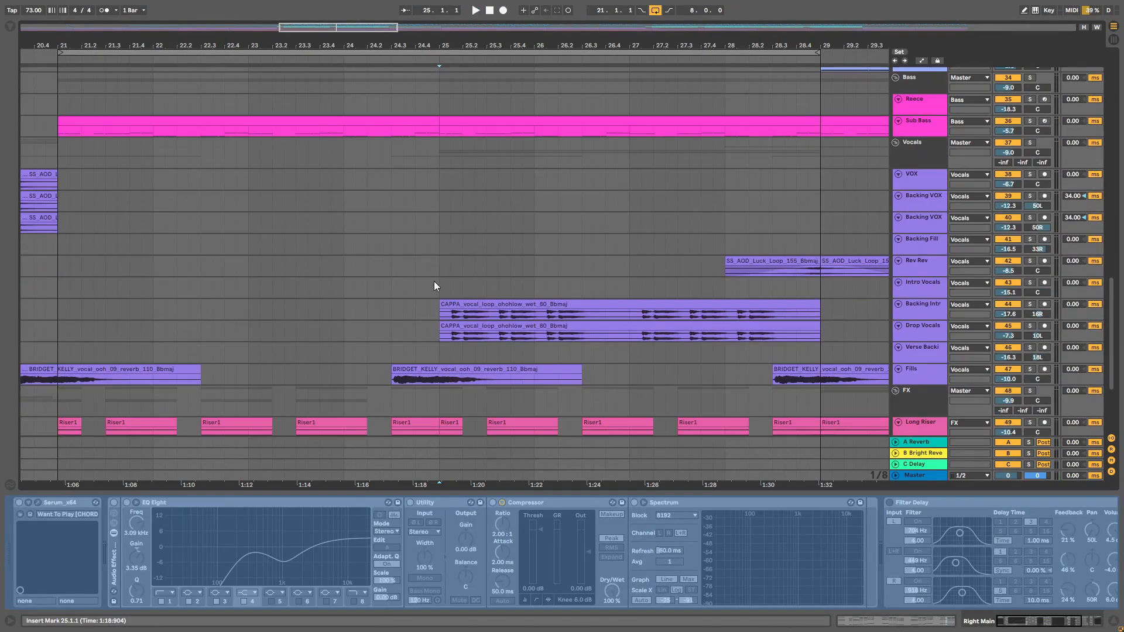
{"action": "left_click", "coordinate": [461, 310]}
{"action": "left_click", "coordinate": [929, 329], "text": "shift"}
{"action": "left_click_drag", "start_coordinate": [933, 341], "coordinate": [939, 375]}
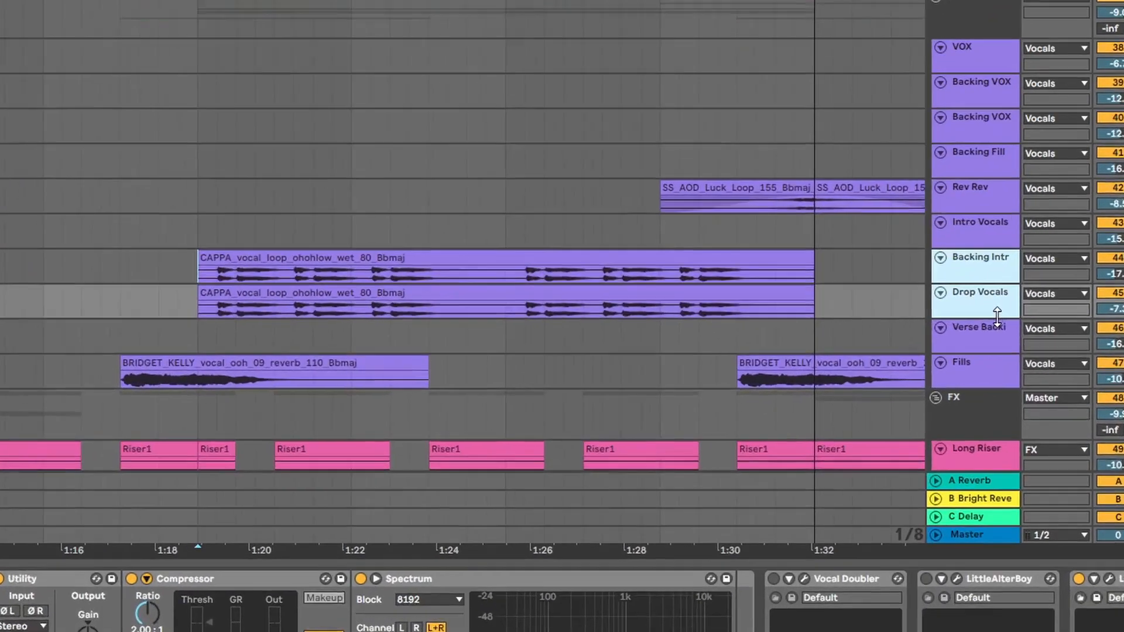
{"action": "left_click", "coordinate": [172, 281]}
{"action": "key", "text": "space"}
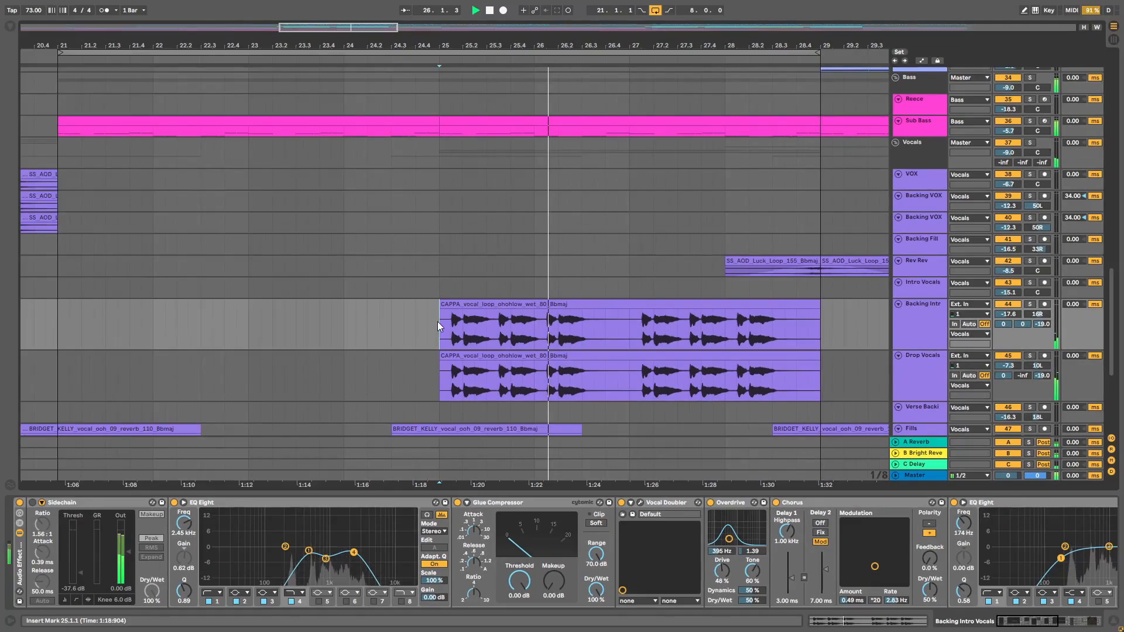
Look over the drum, synth, bass, vocal and FX tracks in the section from bar 29 to bar 37
{"action": "scroll", "coordinate": [416, 318], "scroll_direction": "down", "scroll_amount": 5}
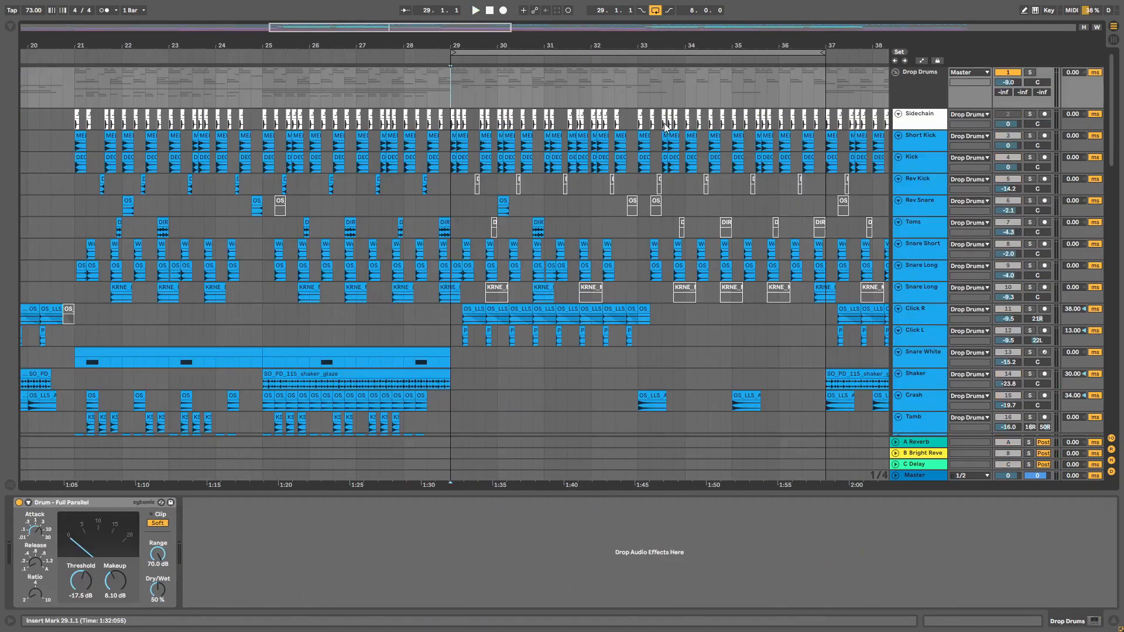
{"action": "scroll", "coordinate": [650, 169], "scroll_direction": "down", "scroll_amount": 10}
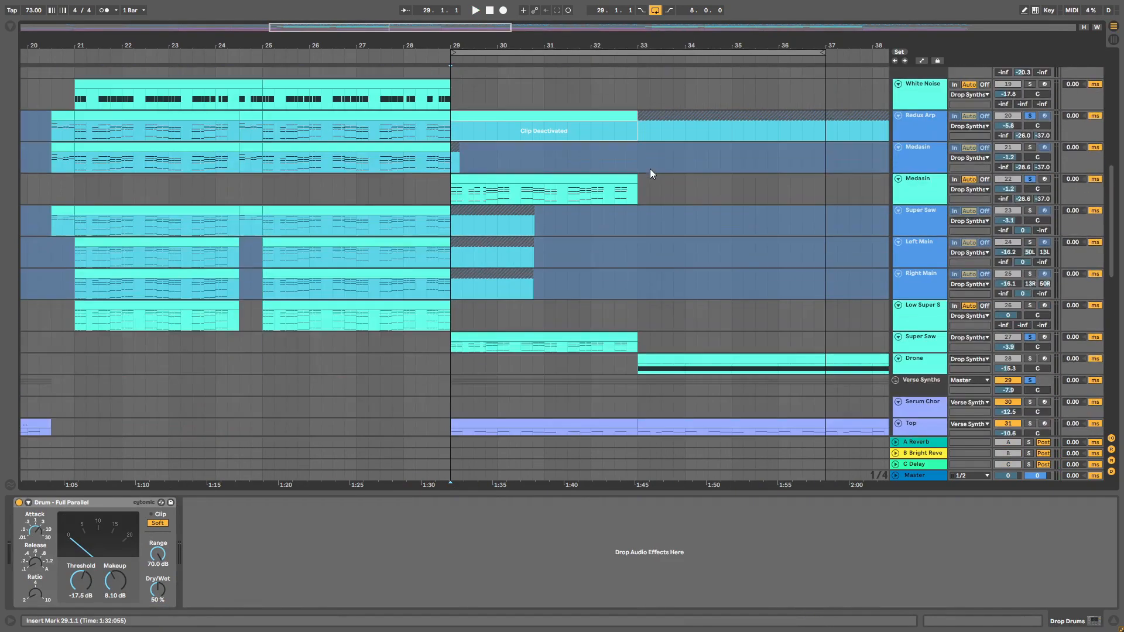
{"action": "scroll", "coordinate": [1026, 121], "scroll_direction": "down", "scroll_amount": 17}
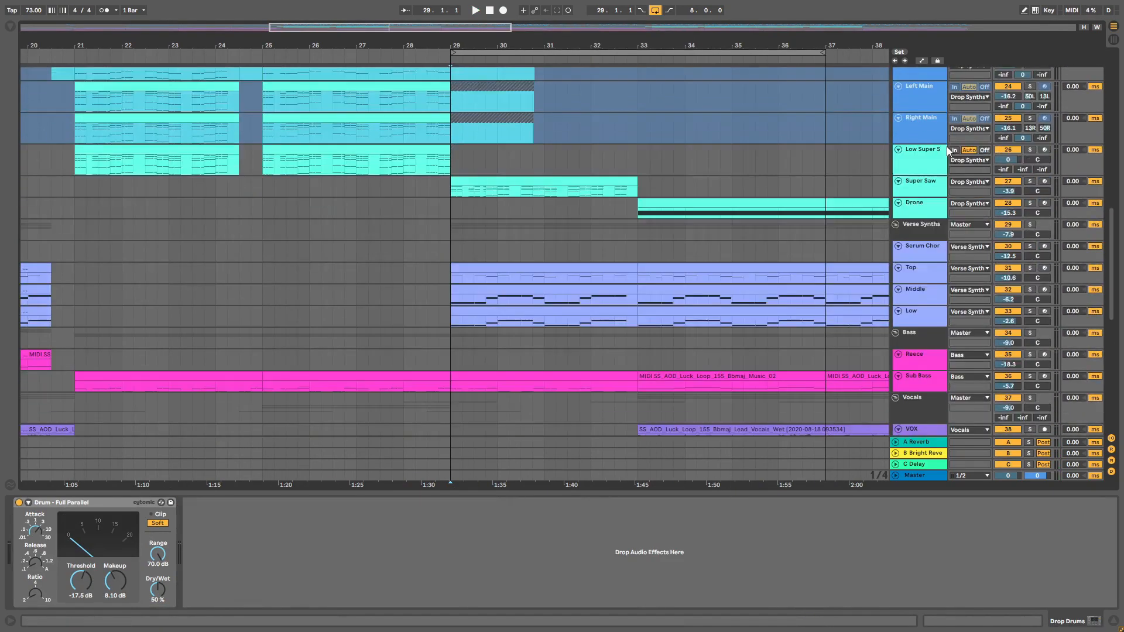
{"action": "scroll", "coordinate": [940, 155], "scroll_direction": "down", "scroll_amount": 8}
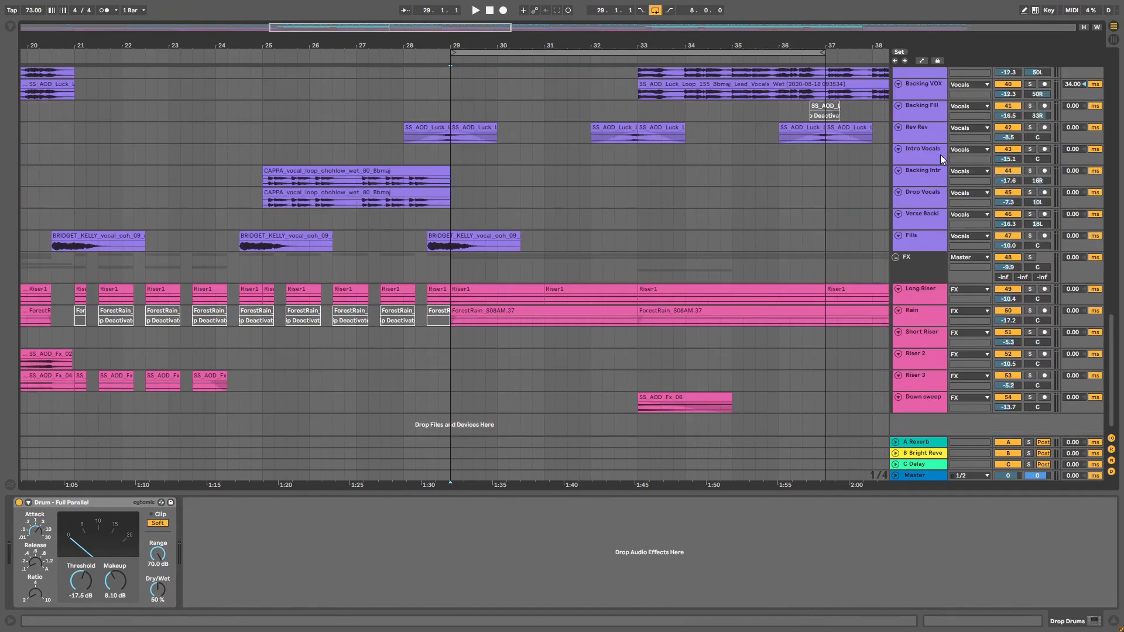
{"action": "scroll", "coordinate": [941, 155], "scroll_direction": "up", "scroll_amount": 10}
{"action": "scroll", "coordinate": [799, 164], "scroll_direction": "up", "scroll_amount": 6}
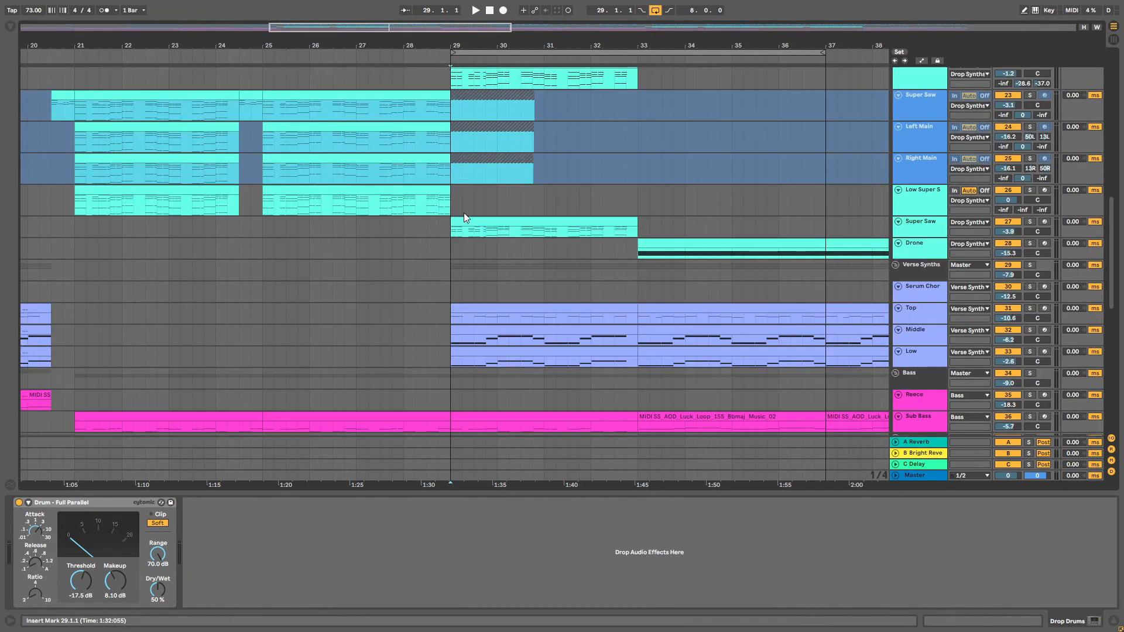
Select the lower Super Saw track and play the section from bar 29, following its synth, bass and vocal tracks
{"action": "left_click", "coordinate": [475, 222]}
{"action": "key", "text": "space"}
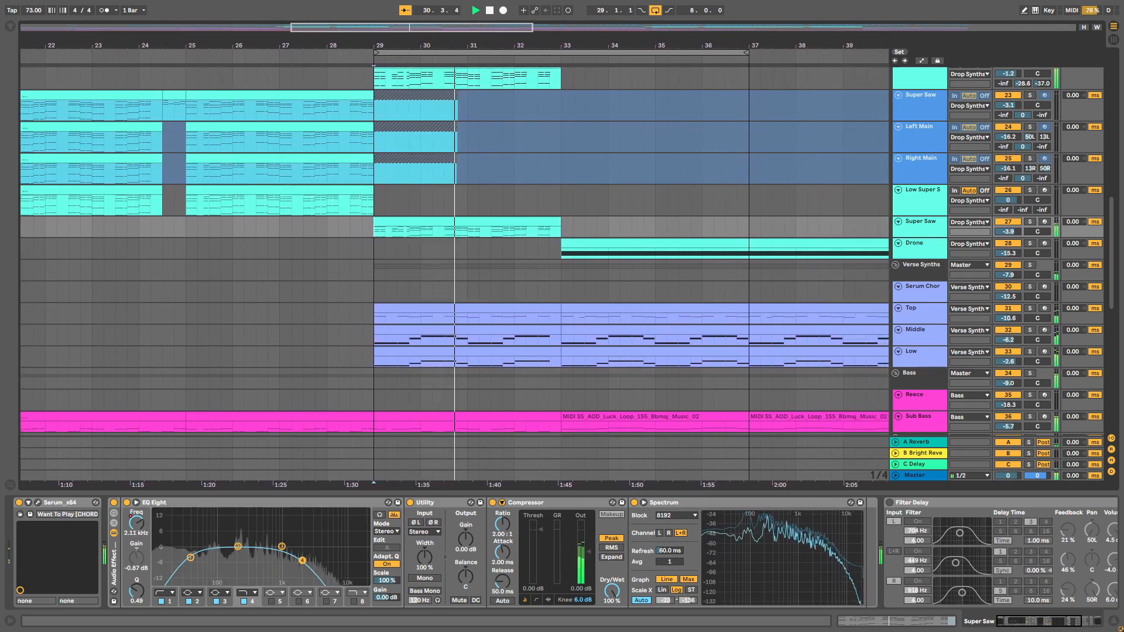
{"action": "scroll", "coordinate": [908, 427], "scroll_direction": "down", "scroll_amount": 4}
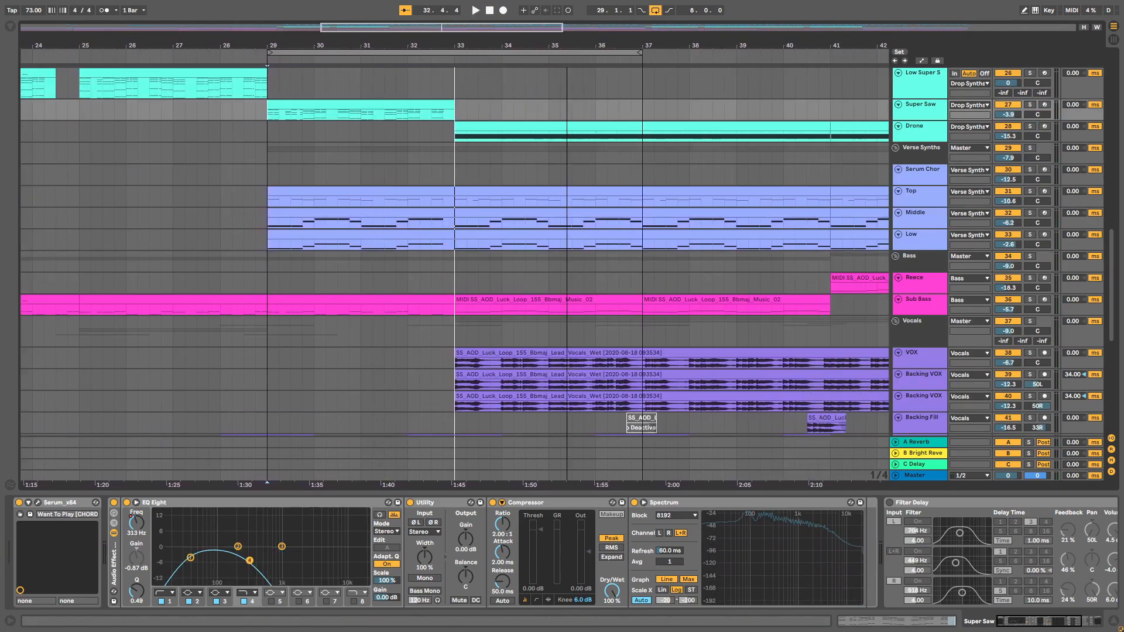
Fit the whole arrangement in view and set the loop to span the full song, 72 bars from bar 1
{"action": "key", "text": "w"}
{"action": "left_click_drag", "start_coordinate": [363, 51], "coordinate": [541, 54]}
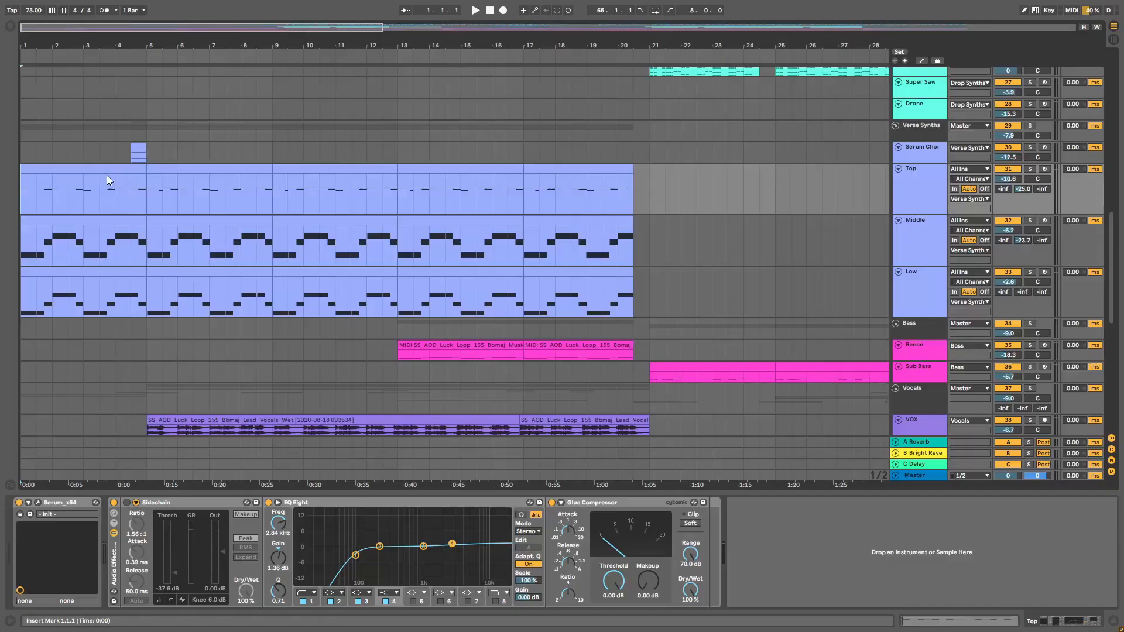
{"action": "left_click_drag", "start_coordinate": [131, 46], "coordinate": [59, 46]}
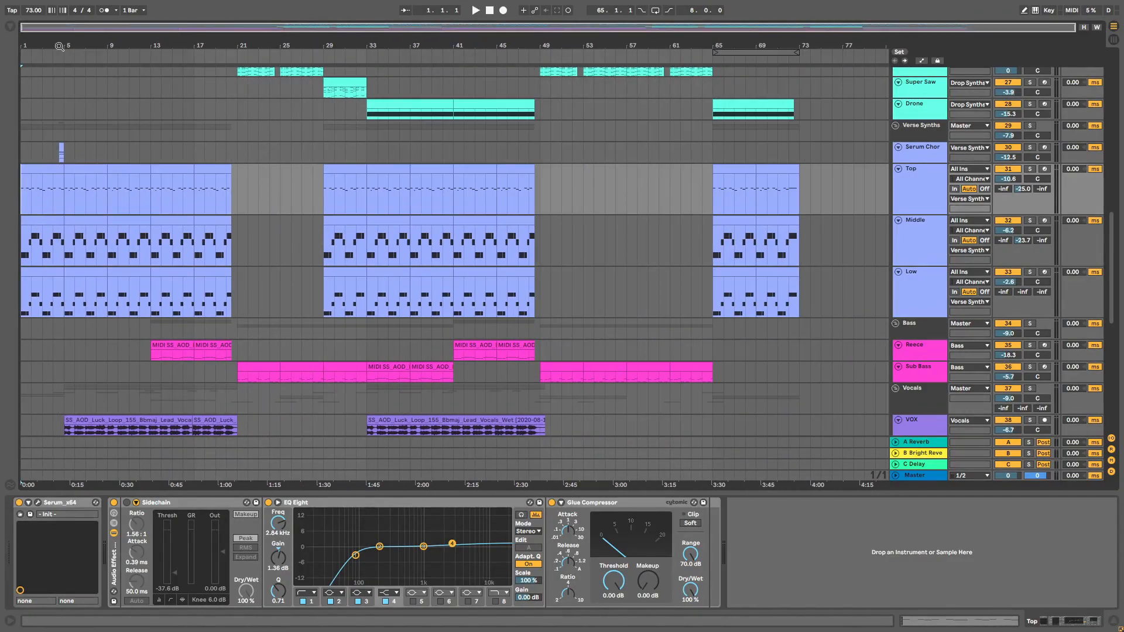
{"action": "left_click_drag", "start_coordinate": [762, 43], "coordinate": [734, 68]}
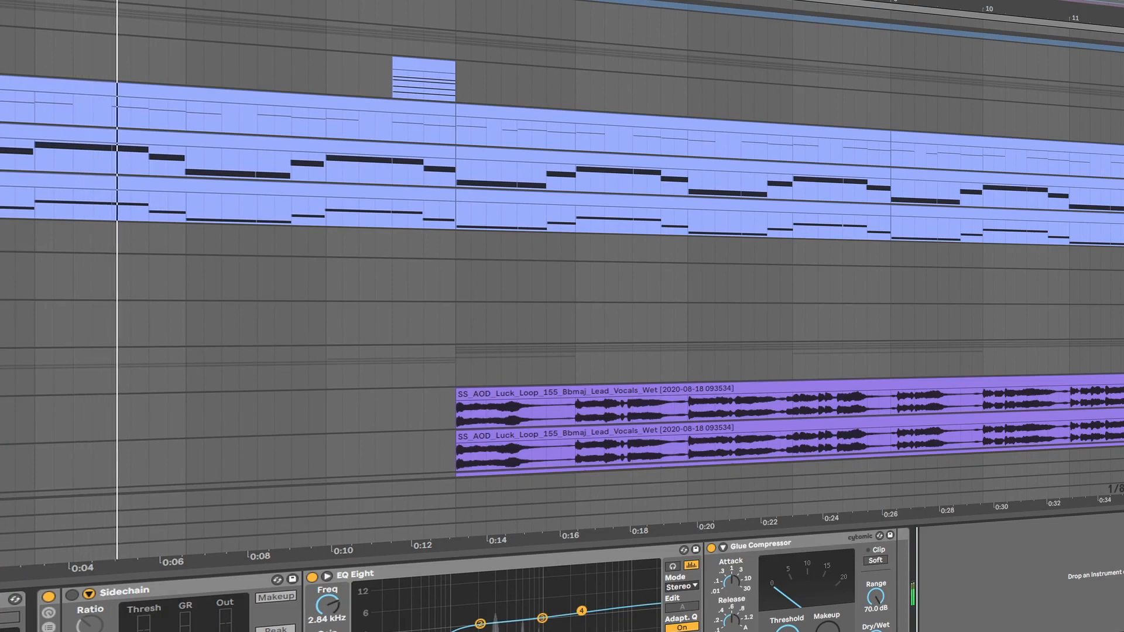
Play the full song from bar 1 and follow the verse synth, vocal, drum and riser tracks as they come in
{"action": "scroll", "coordinate": [562, 281], "scroll_direction": "down", "scroll_amount": 5}
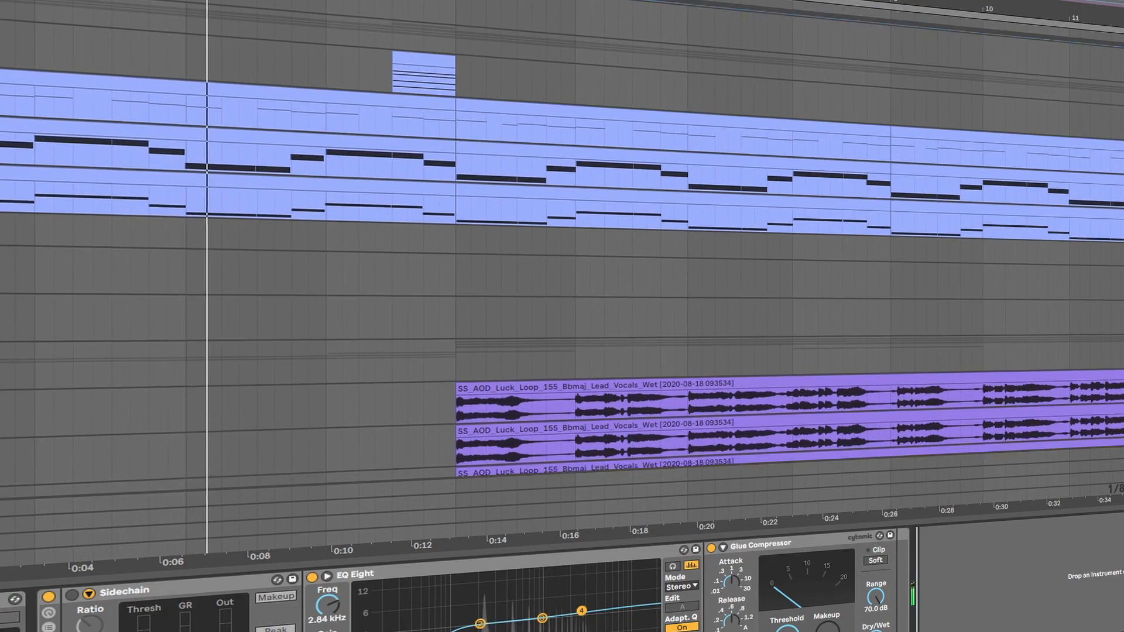
{"action": "scroll", "coordinate": [562, 281], "scroll_direction": "down", "scroll_amount": 5}
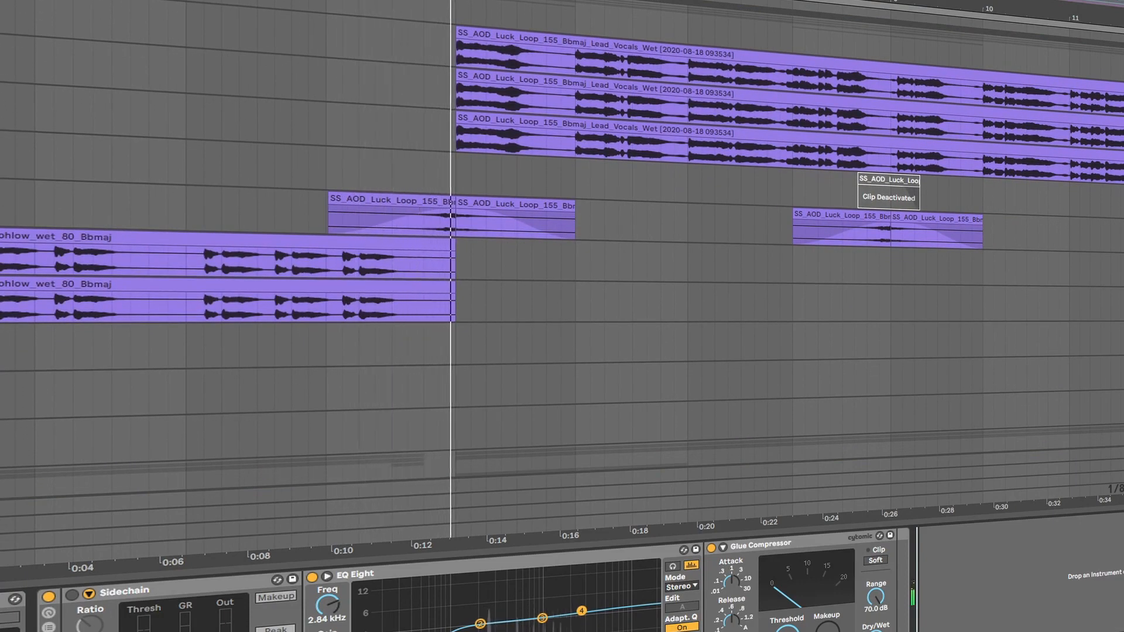
{"action": "scroll", "coordinate": [562, 263], "scroll_direction": "up", "scroll_amount": 3}
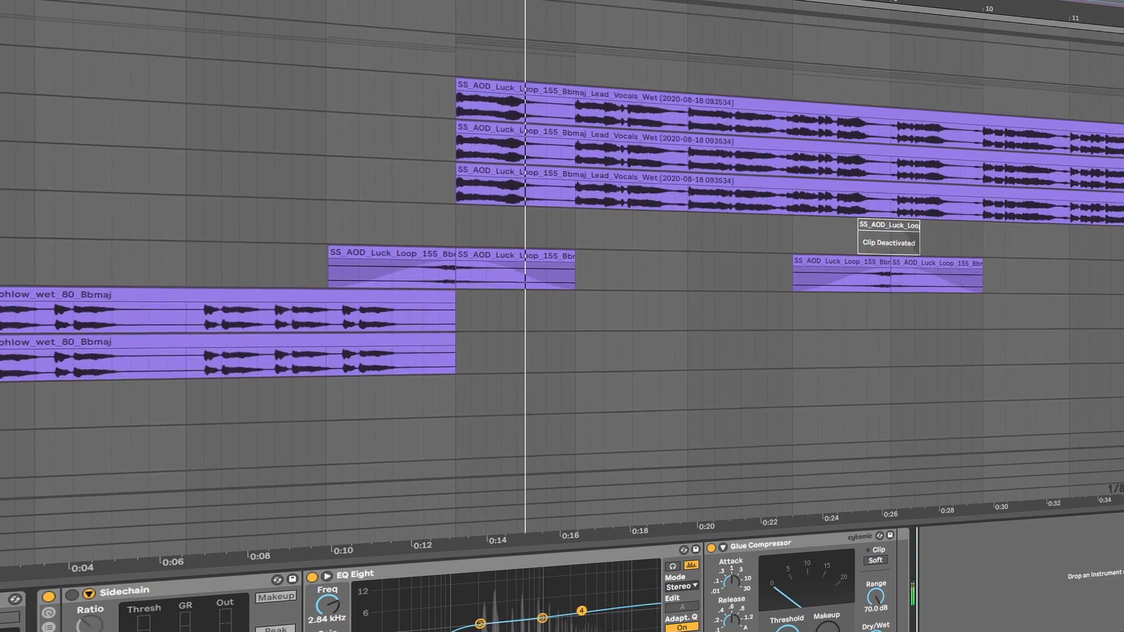
{"action": "scroll", "coordinate": [562, 263], "scroll_direction": "up", "scroll_amount": 5}
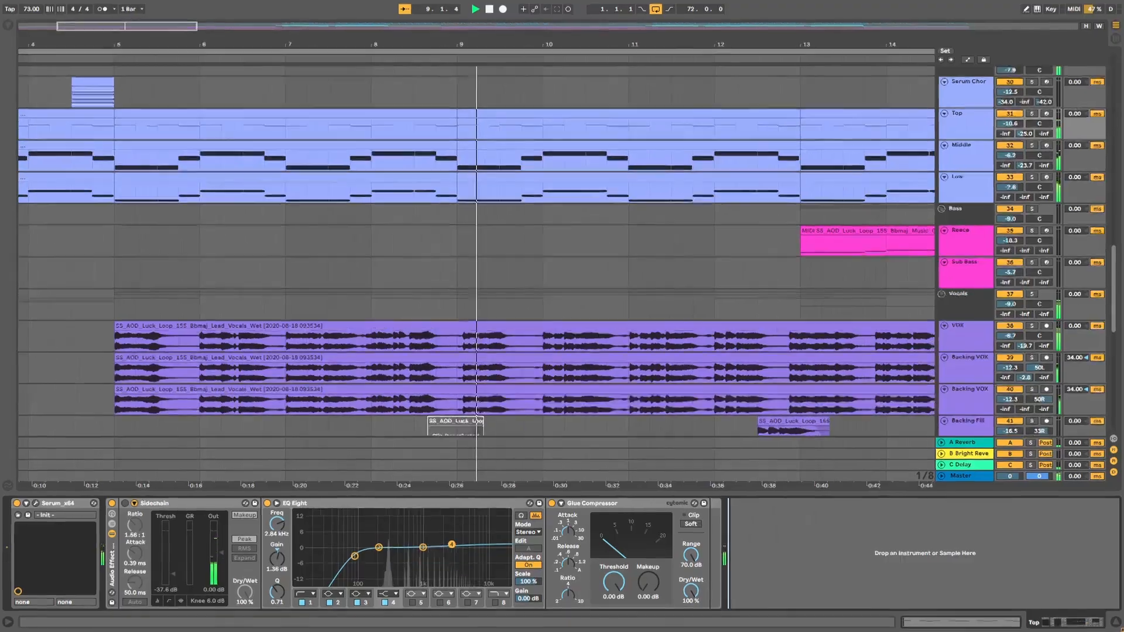
{"action": "scroll", "coordinate": [615, 445], "scroll_direction": "up", "scroll_amount": 8}
{"action": "scroll", "coordinate": [474, 264], "scroll_direction": "up", "scroll_amount": 10}
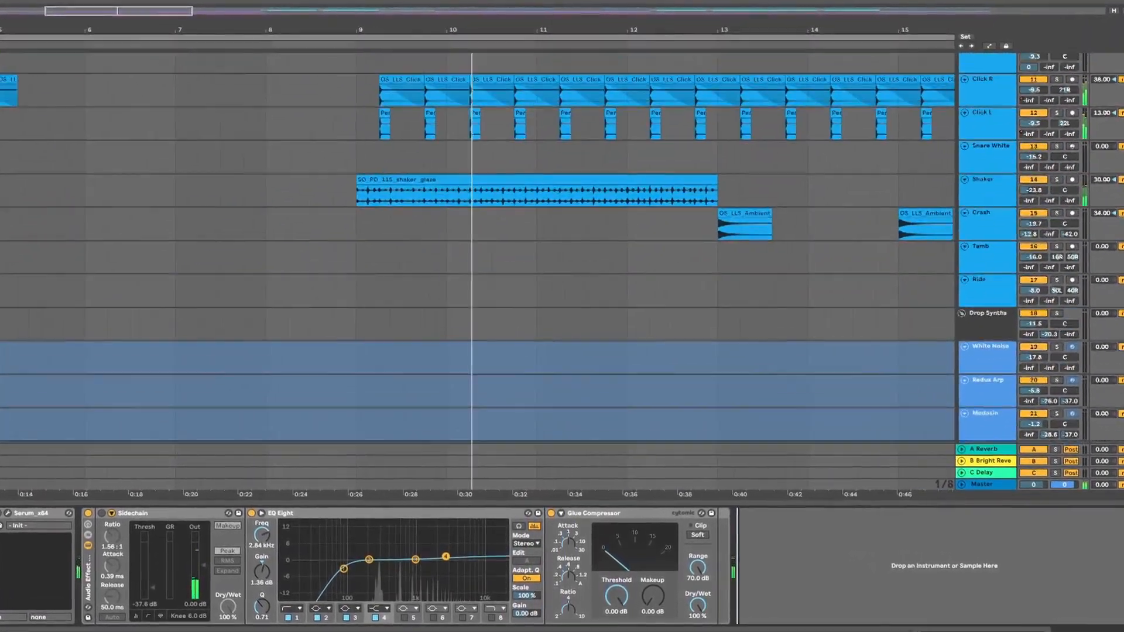
{"action": "scroll", "coordinate": [475, 263], "scroll_direction": "up", "scroll_amount": 3}
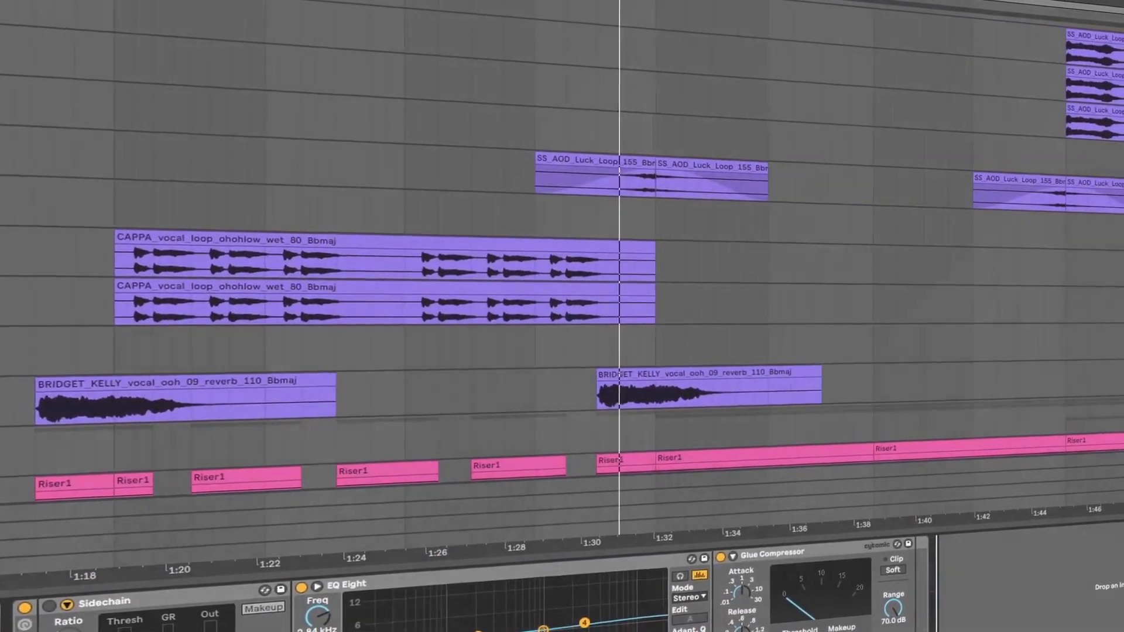
{"action": "scroll", "coordinate": [468, 263], "scroll_direction": "up", "scroll_amount": 10}
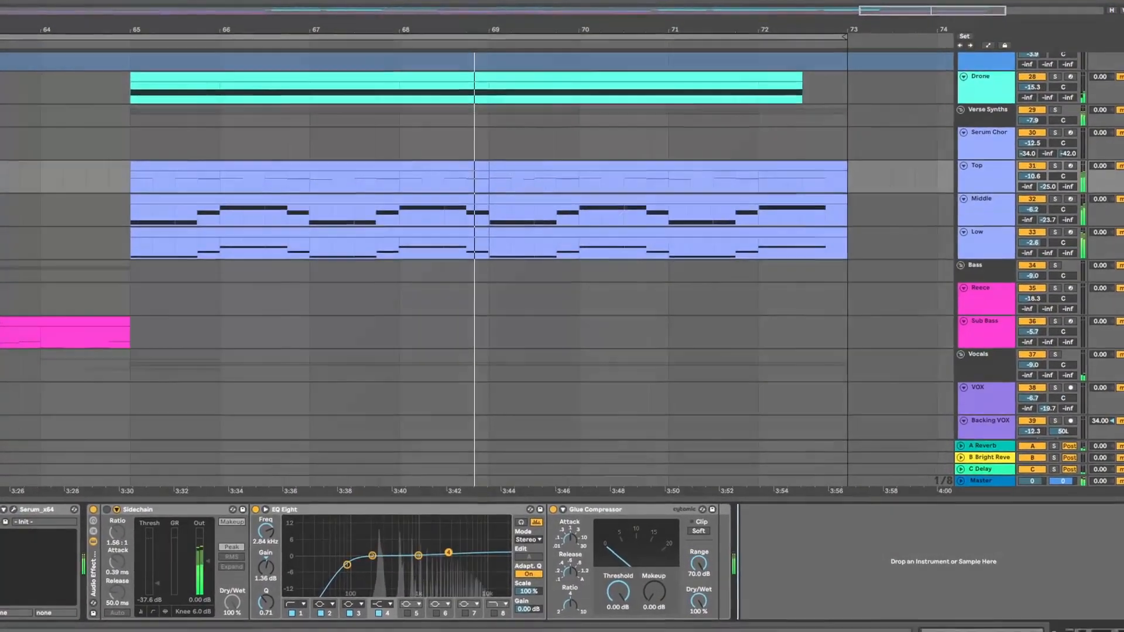
Follow playback of the closing section up to bar 73 across the verse synth, backing and drop vocal, and drum tracks
{"action": "scroll", "coordinate": [475, 263], "scroll_direction": "down", "scroll_amount": 2}
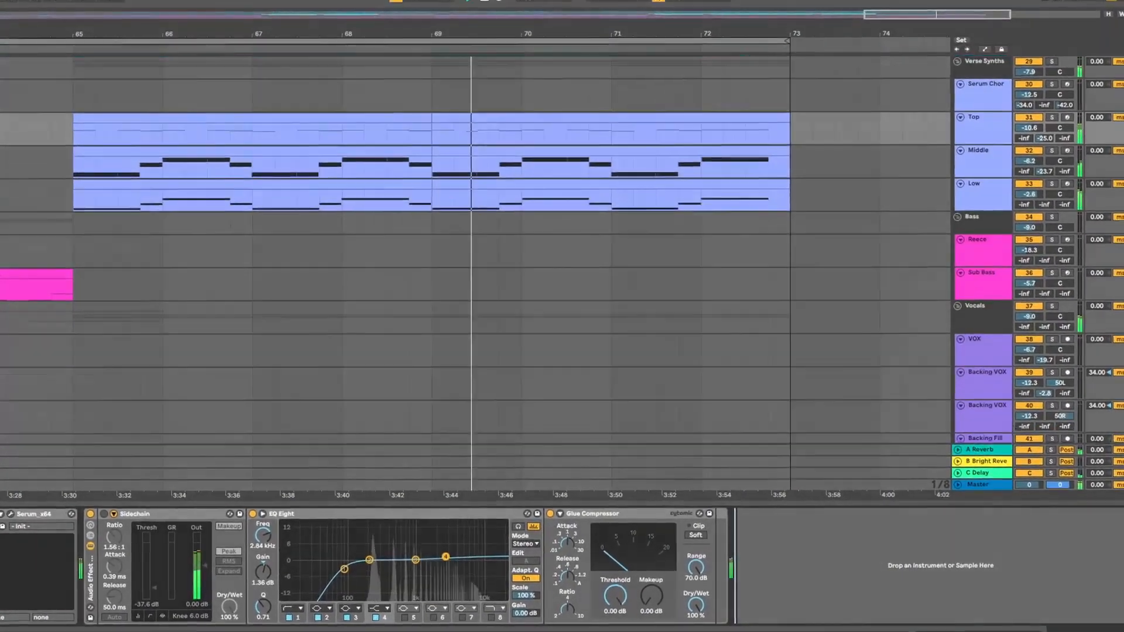
{"action": "scroll", "coordinate": [476, 263], "scroll_direction": "down", "scroll_amount": 6}
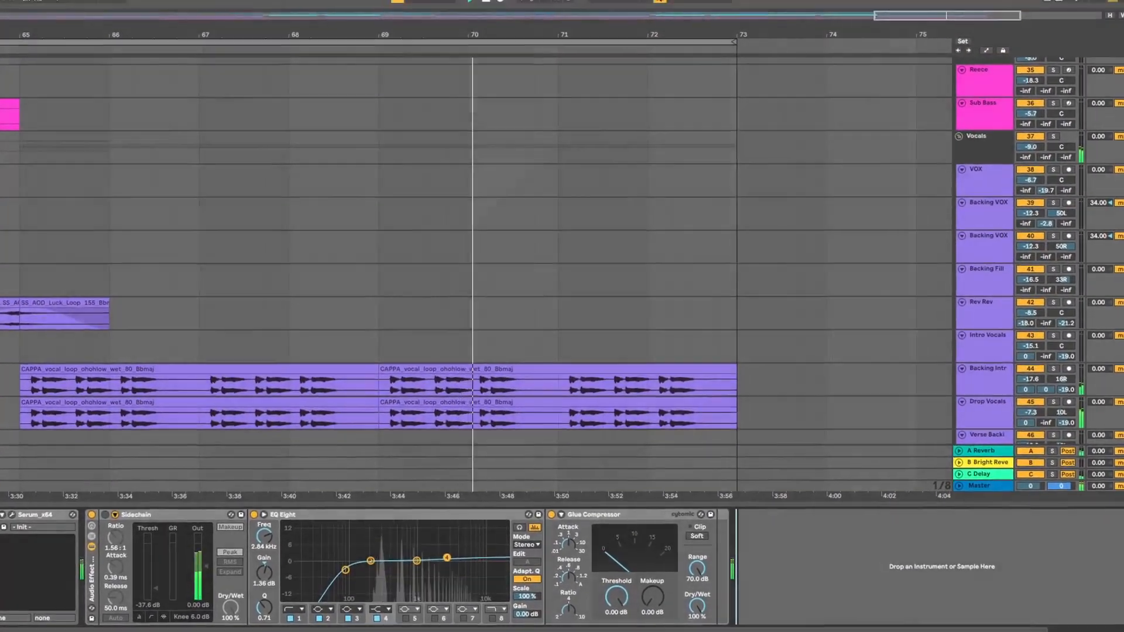
{"action": "scroll", "coordinate": [475, 264], "scroll_direction": "up", "scroll_amount": 3}
{"action": "scroll", "coordinate": [475, 263], "scroll_direction": "up", "scroll_amount": 20}
{"action": "scroll", "coordinate": [1118, 96], "scroll_direction": "up", "scroll_amount": 8}
{"action": "scroll", "coordinate": [1121, 99], "scroll_direction": "up", "scroll_amount": 2}
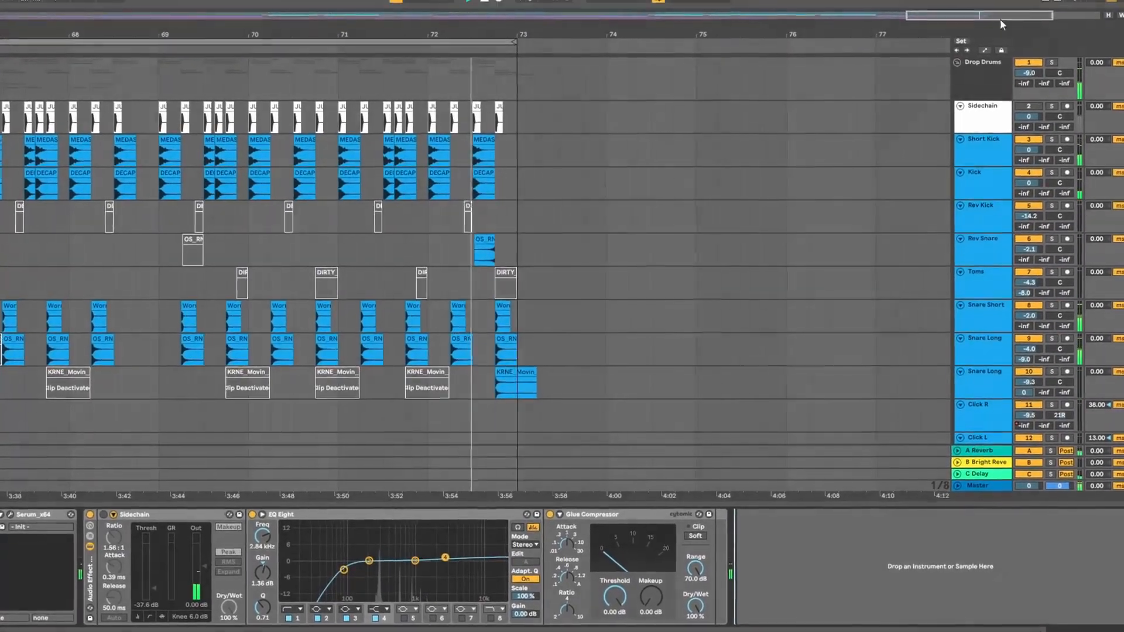